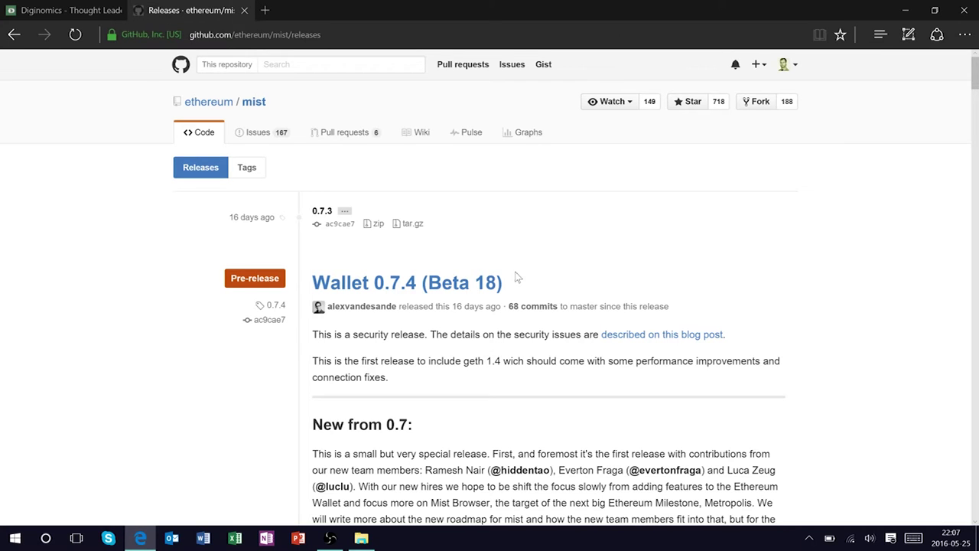
- Download Ethereum-Wallet-win64-0-7-4.zip from the Wallet 0.7.4 (Beta 18) release
scroll(521, 283, "down", 1)
scroll(521, 283, "down", 3)
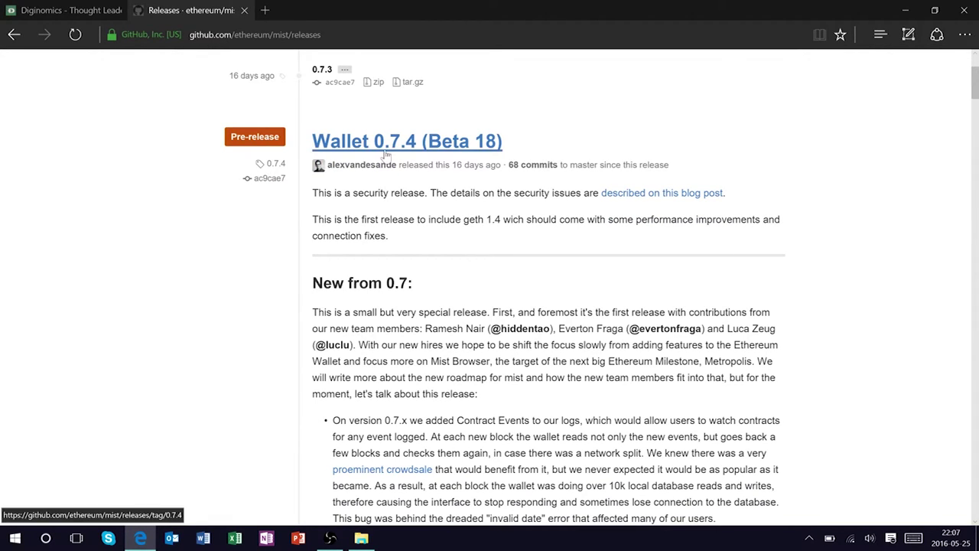
scroll(462, 241, "down", 3)
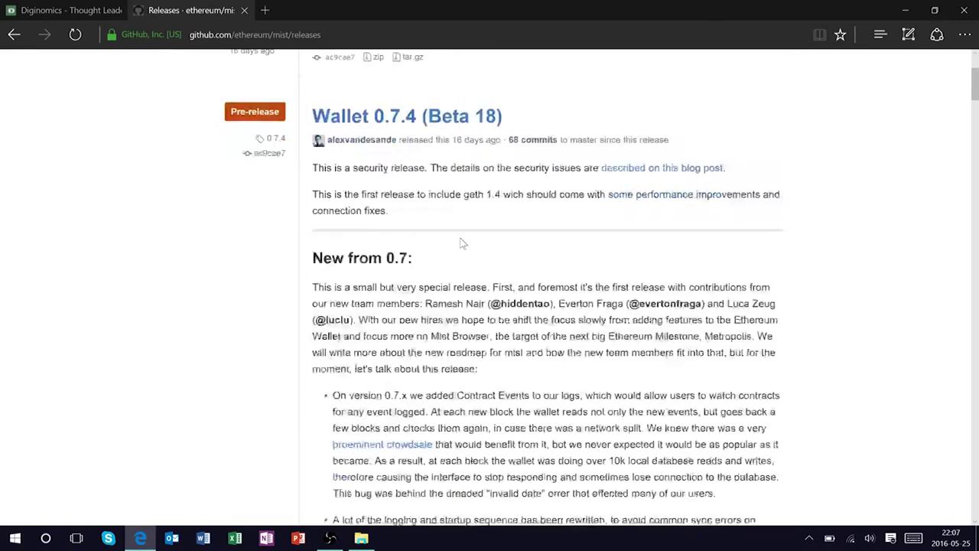
scroll(462, 241, "up", 1)
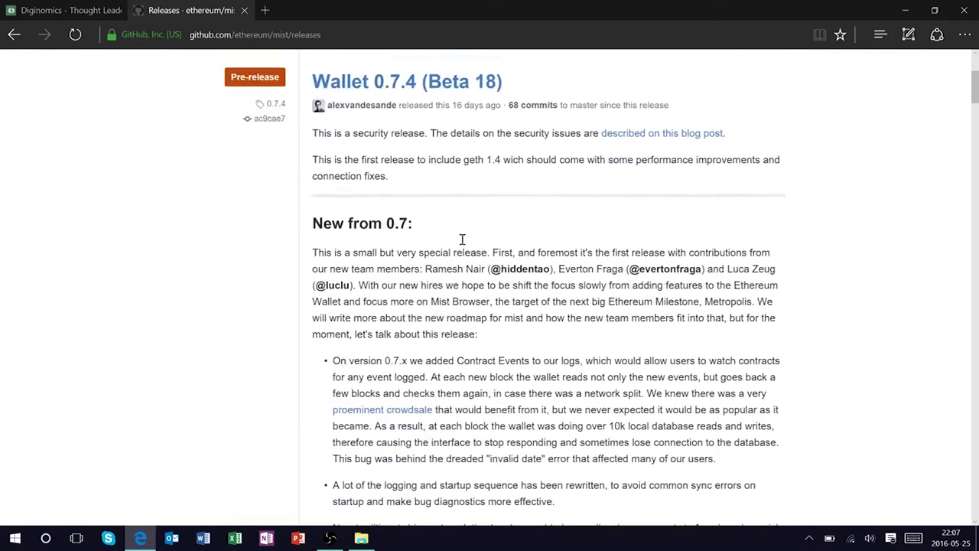
scroll(462, 241, "down", 10)
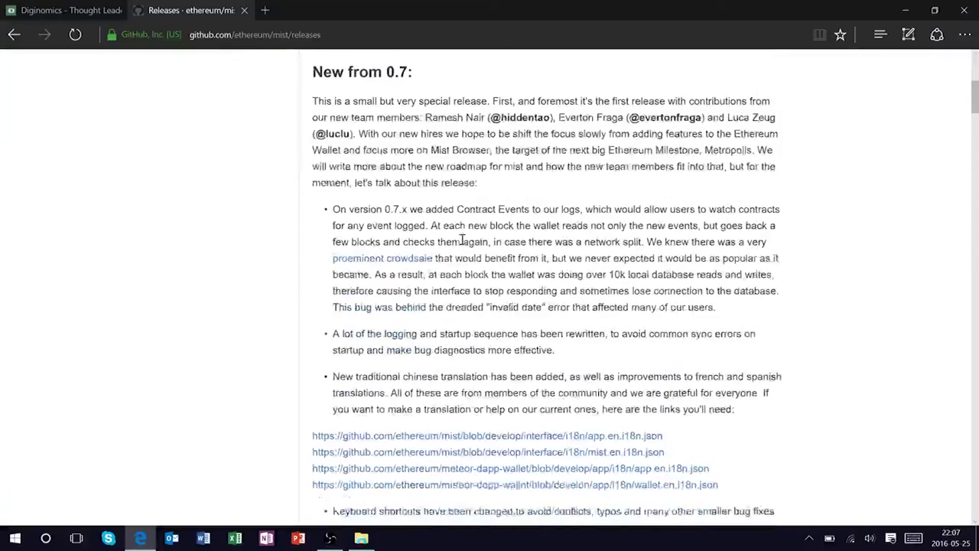
scroll(462, 240, "down", 9)
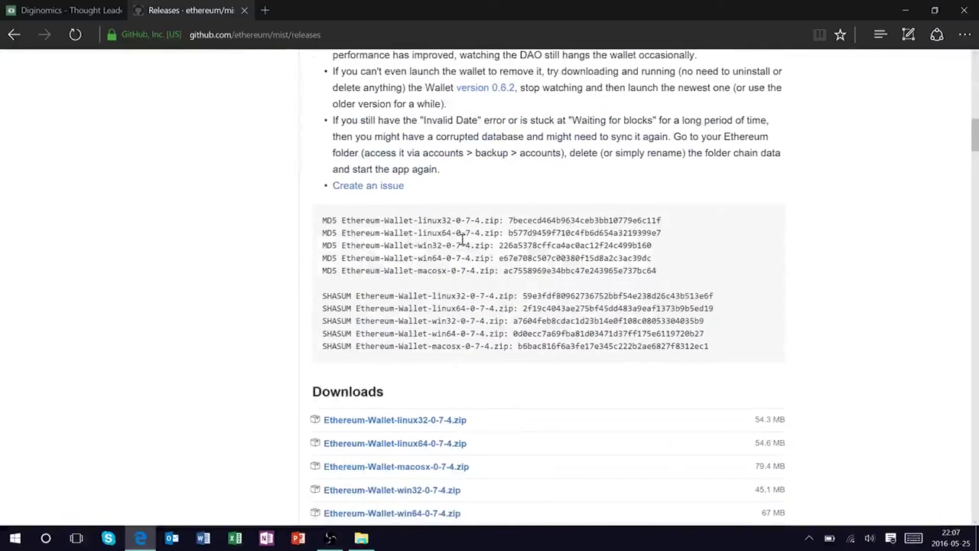
scroll(462, 239, "down", 4)
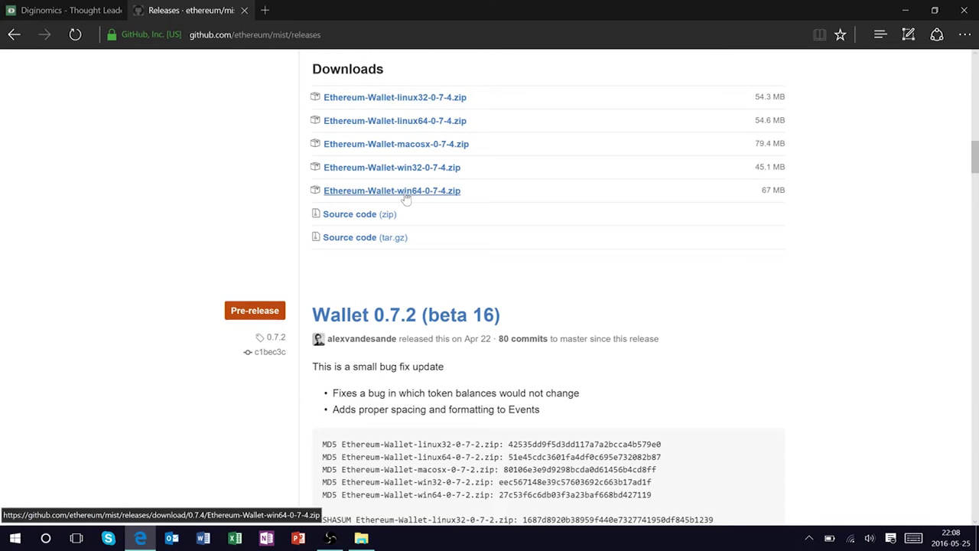
scroll(440, 276, "down", 3)
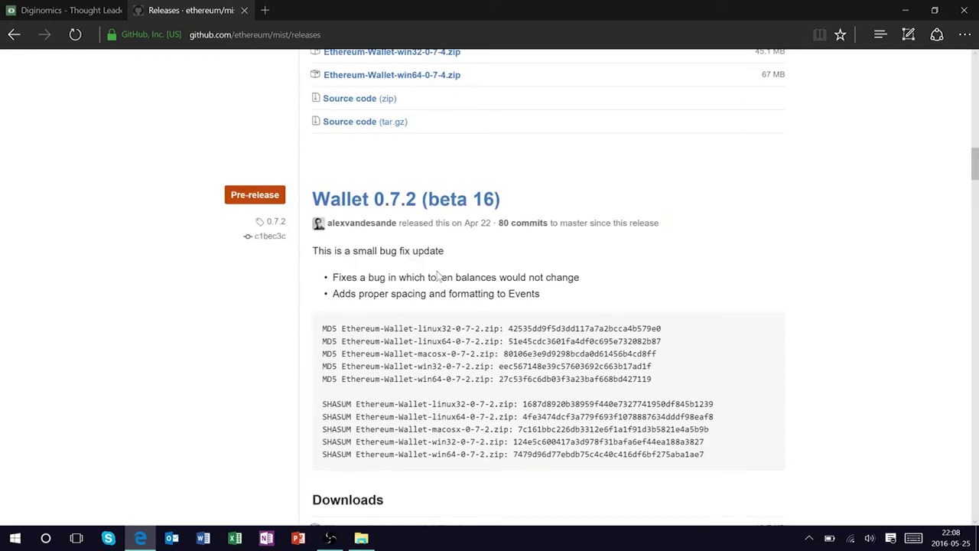
scroll(439, 277, "up", 1)
scroll(439, 277, "up", 3)
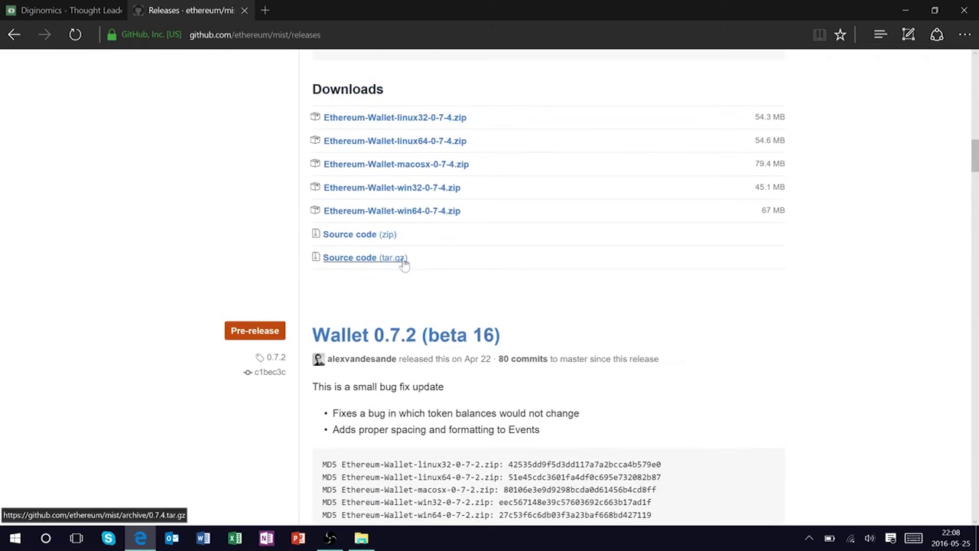
scroll(460, 258, "up", 1)
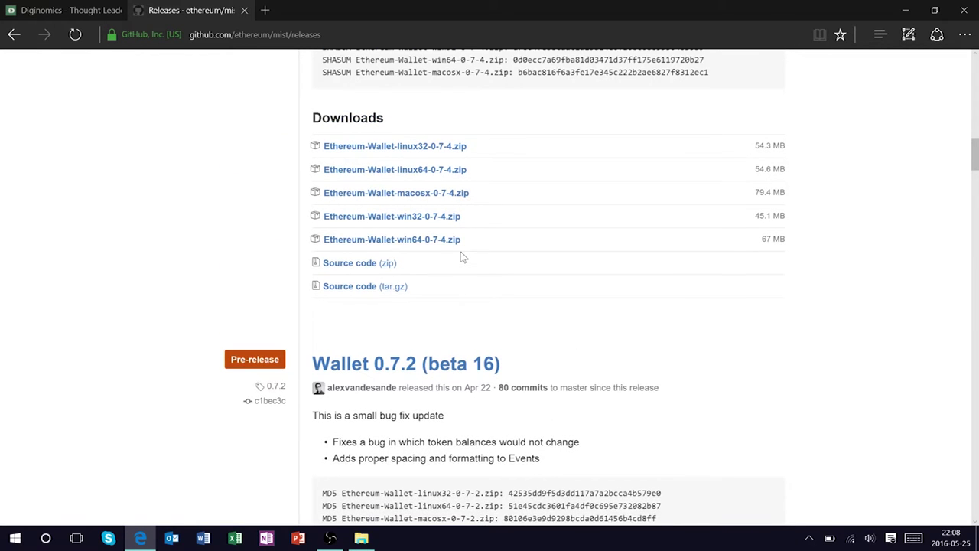
left_click(400, 247)
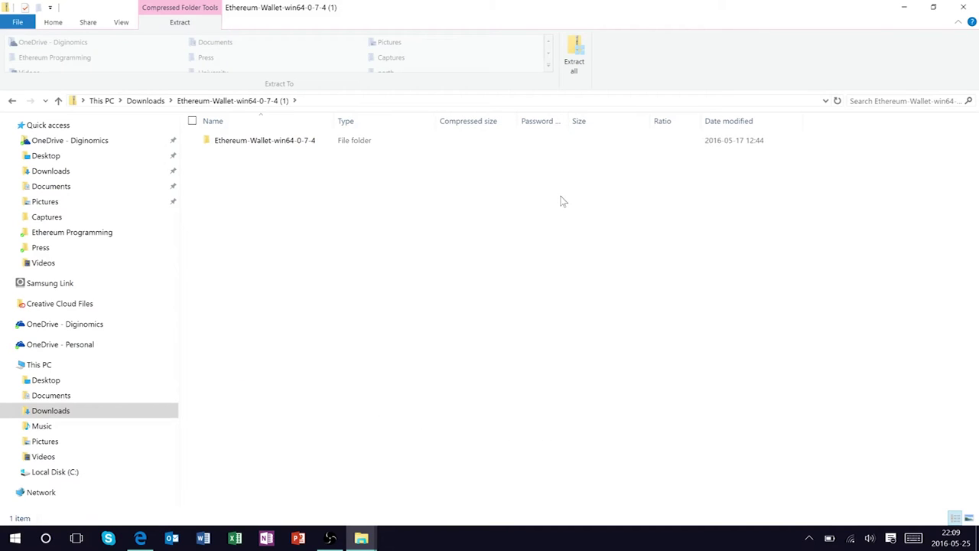
- Extract the whole downloaded wallet archive to the Desktop folder
left_click(574, 65)
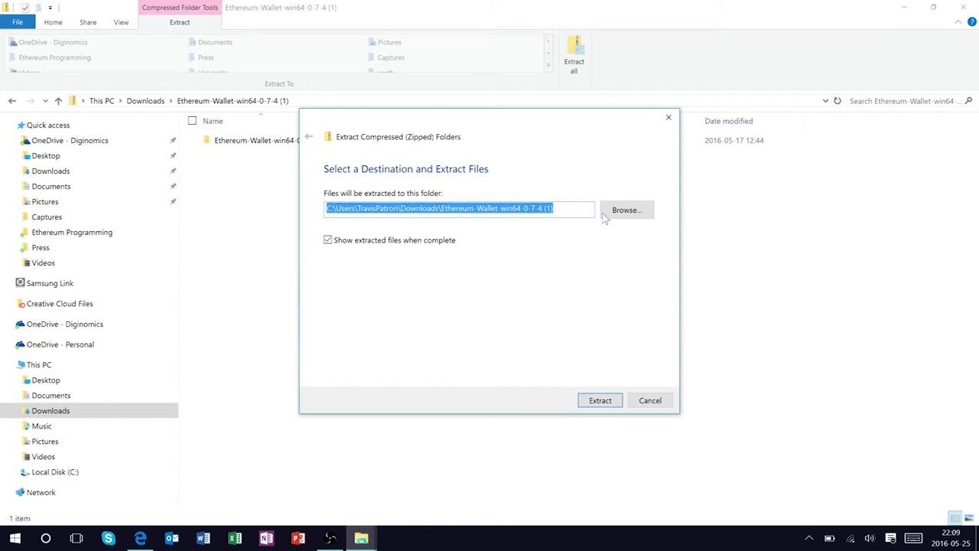
left_click(619, 211)
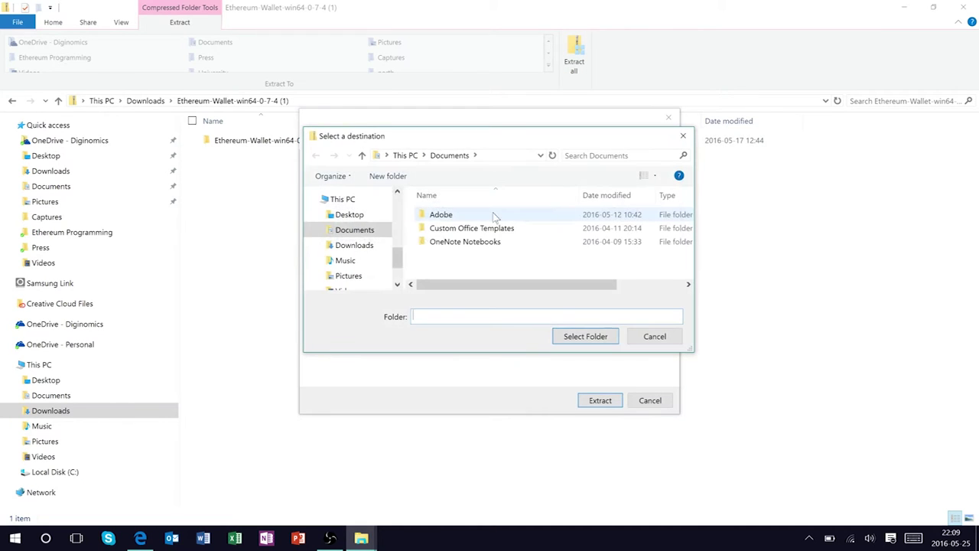
left_click(374, 217)
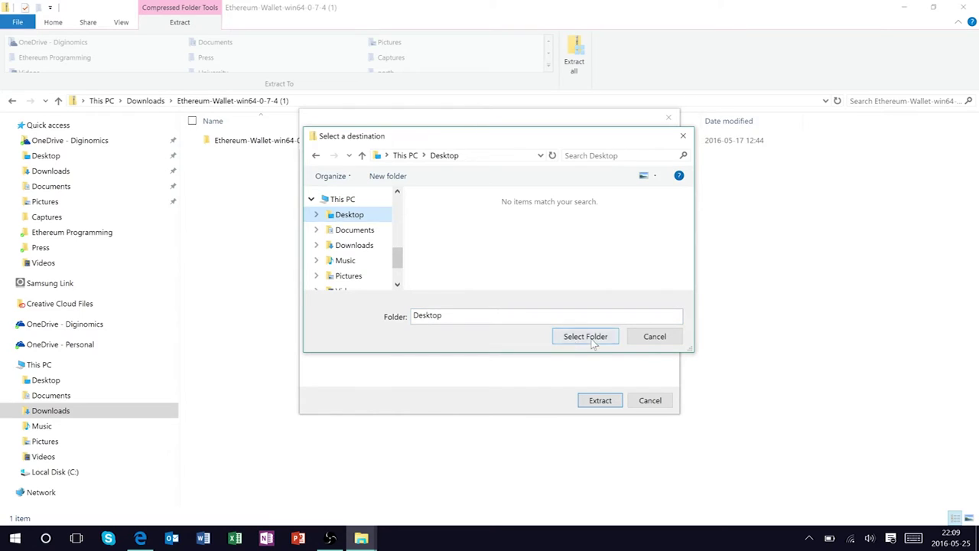
left_click(586, 336)
left_click(602, 400)
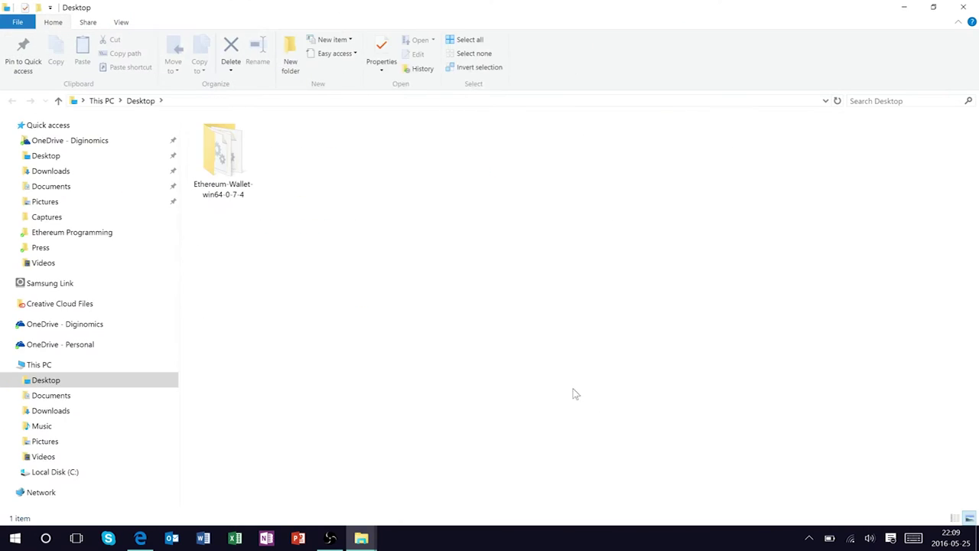
- Open the extracted Ethereum-Wallet-win64-0-7-4 folder and create a shortcut to the Ethereum-Wallet application
left_click(232, 158)
double_click(231, 158)
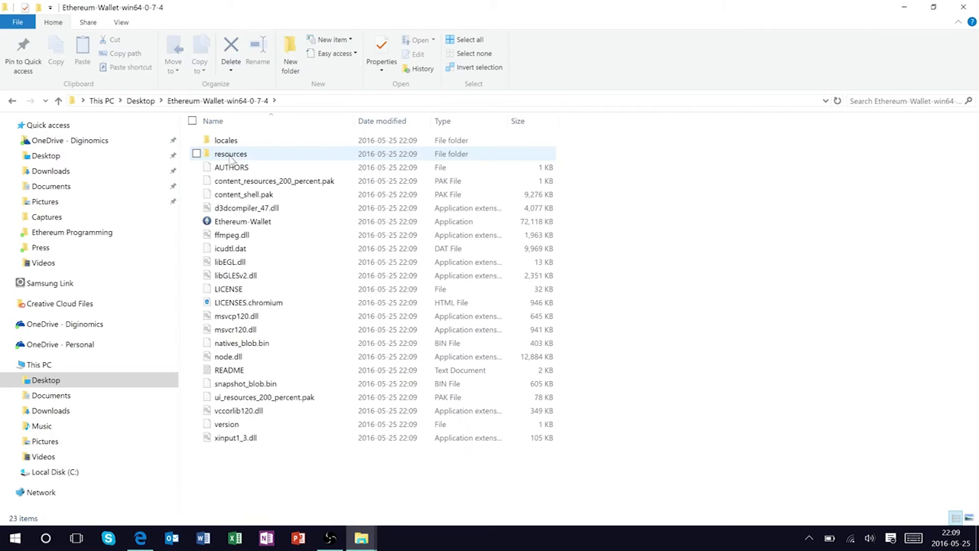
left_click(247, 222)
right_click(247, 224)
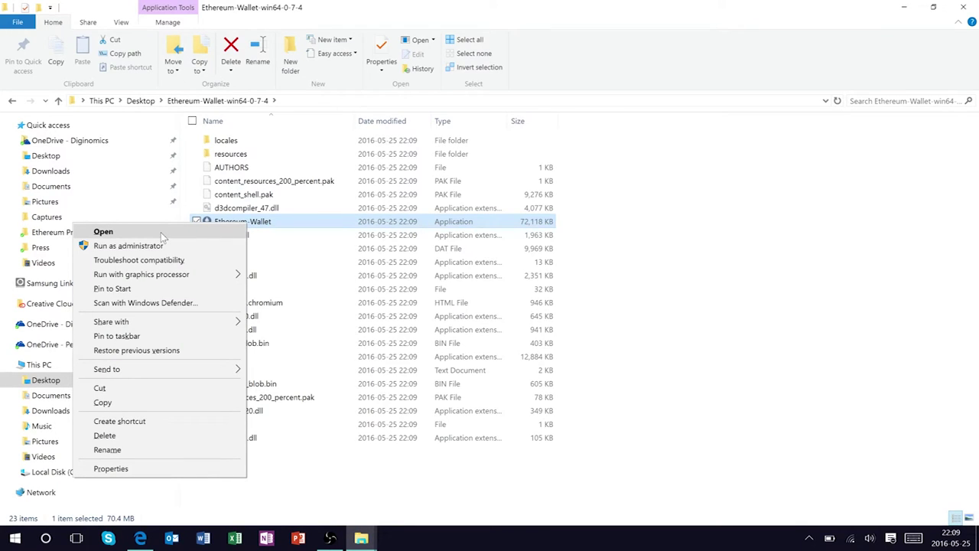
left_click(183, 421)
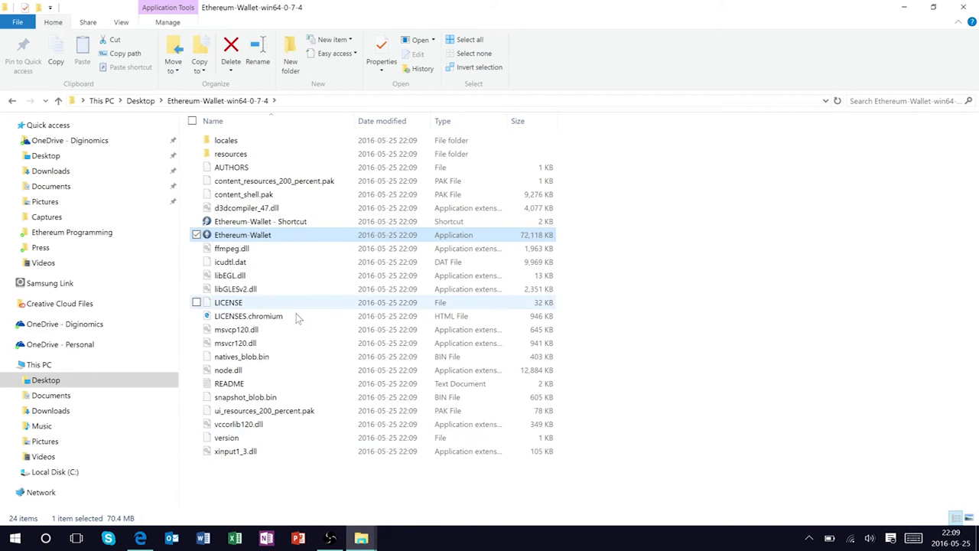
- Move the new Ethereum-Wallet shortcut out of the extracted folder onto the desktop
left_click(265, 224)
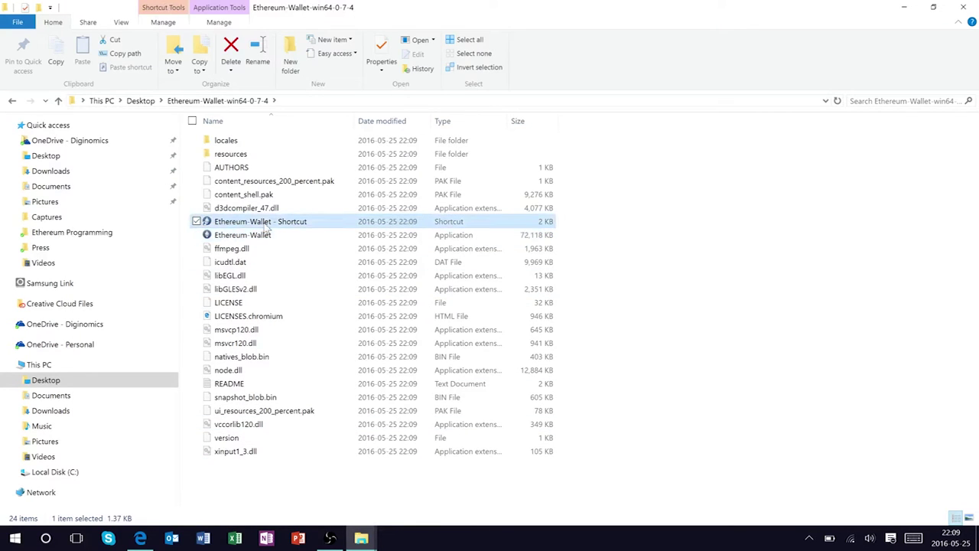
key("ctrl+x")
key("super+d")
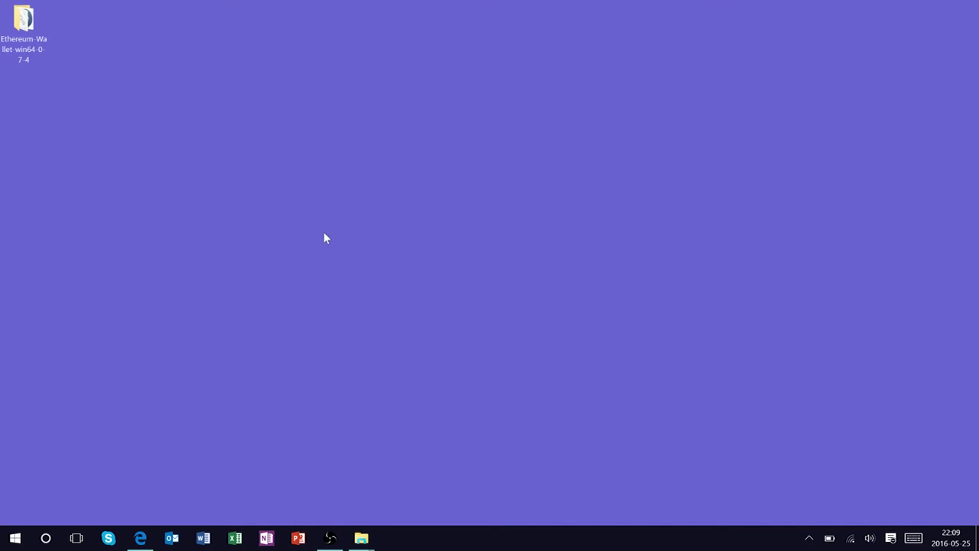
key("ctrl+v")
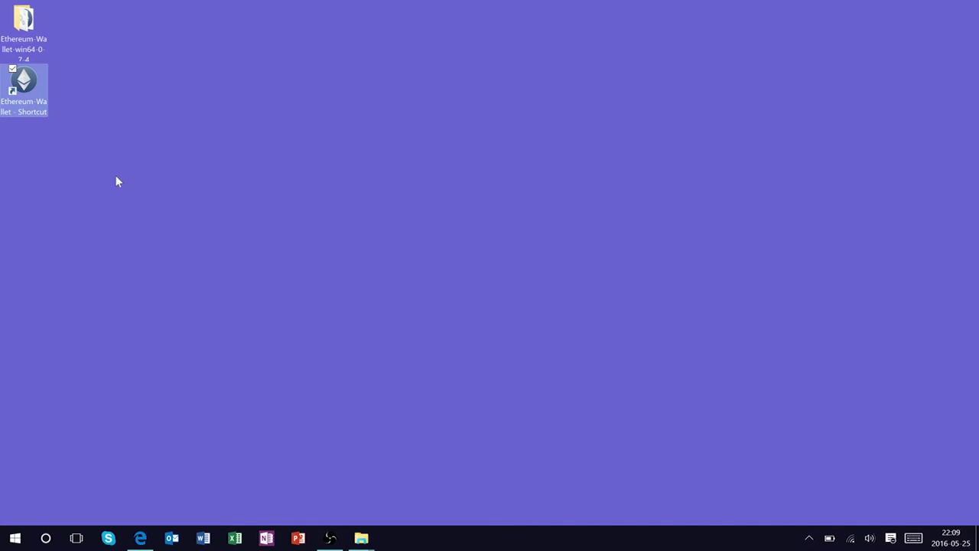
- Rename the desktop shortcut to "Ethereum-Mist Wallet"
key("F2")
key("End")
key("shift+Left")
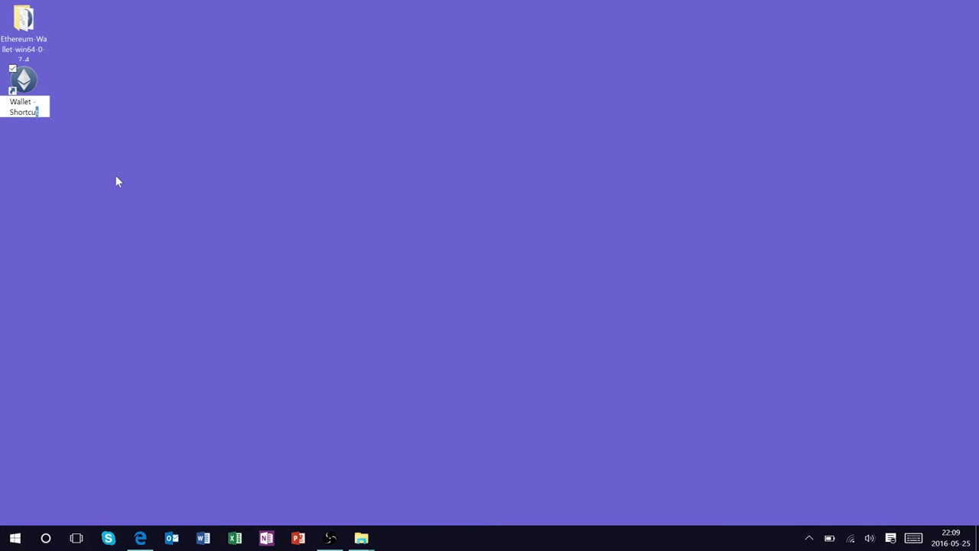
key("shift+Left")
key("shift+Left")
key("shift+Left")
key("shift+Left")
key("shift+Left")
key("shift+Left")
key("shift+Left")
key("shift+Left")
key("shift+Left")
key("shift+Left")
key("shift+Left")
key("shift+Left")
key("shift+Left")
key("shift+Left")
key("shift+Left")
key("shift+Left")
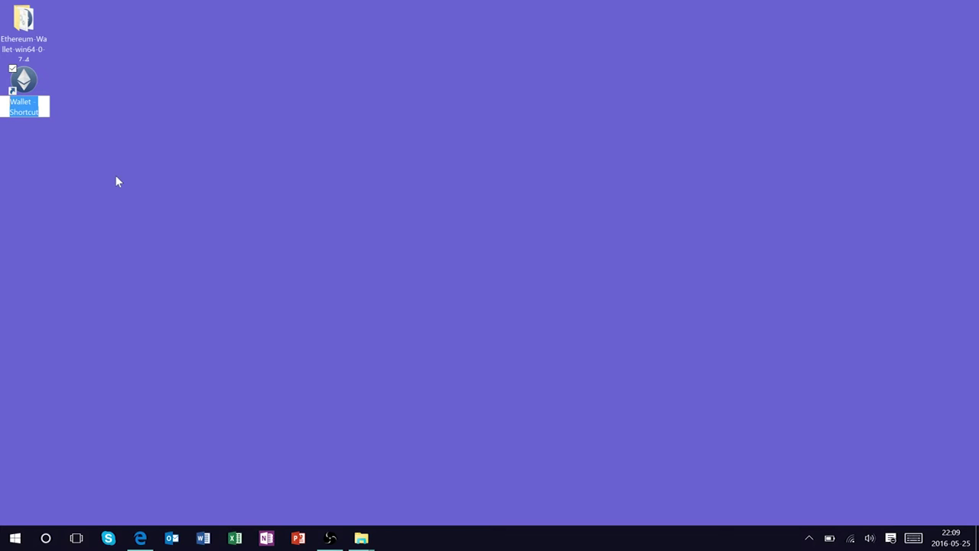
type("Mist W")
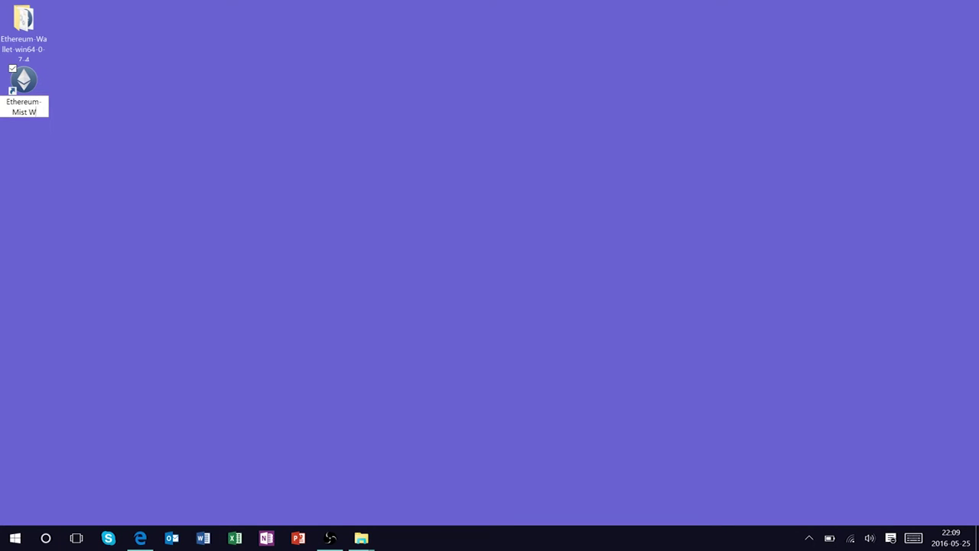
type("allet")
key("Return")
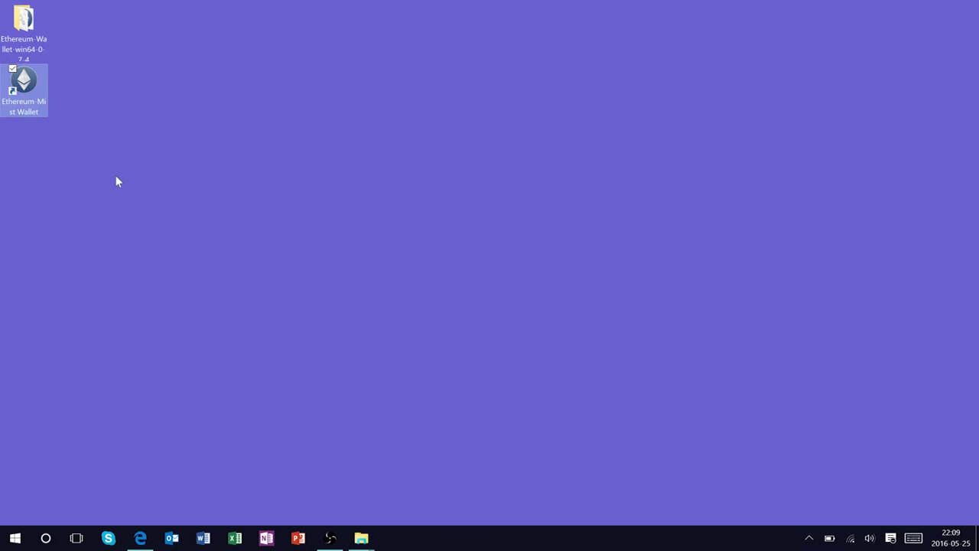
- Launch the wallet from its desktop shortcut and allow geth through Windows Firewall, including on private networks
key("Return")
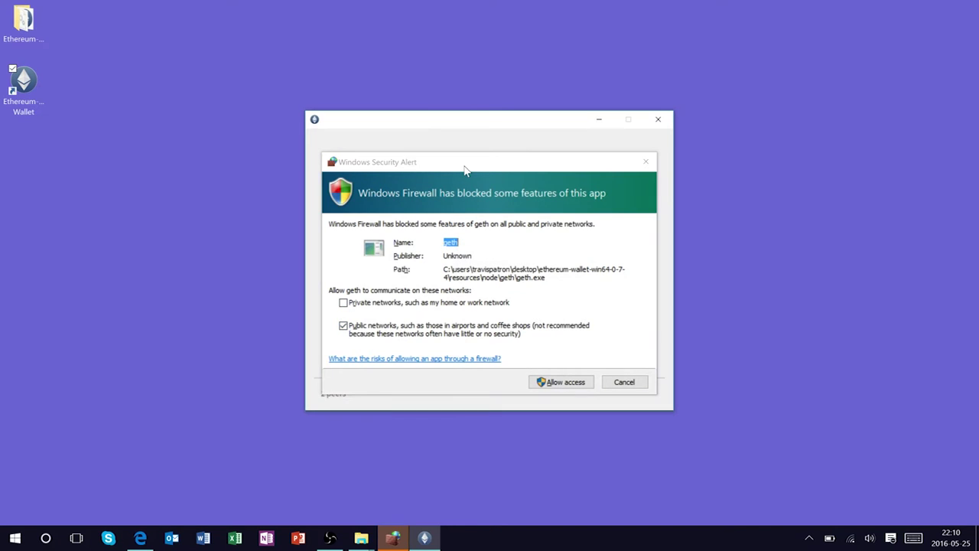
left_click(437, 250)
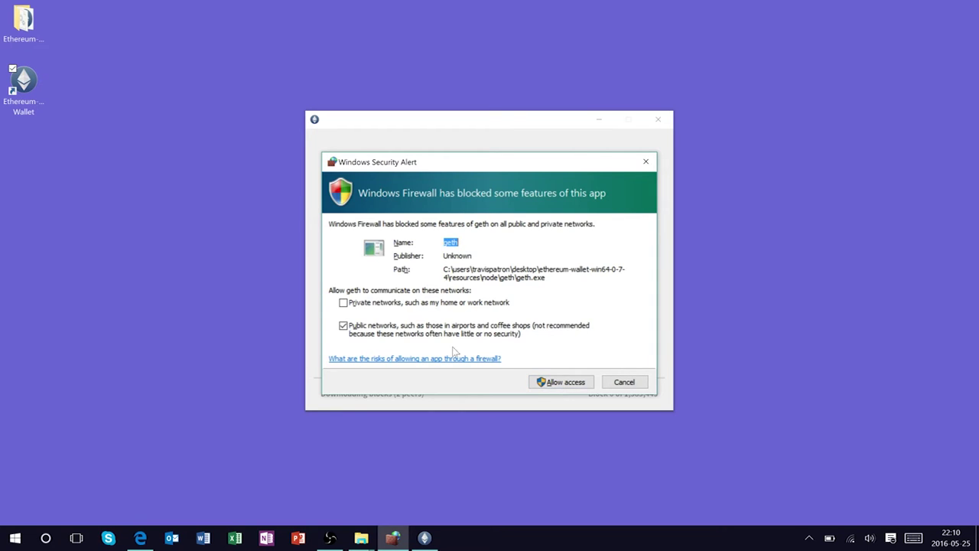
left_click(453, 303)
left_click(557, 386)
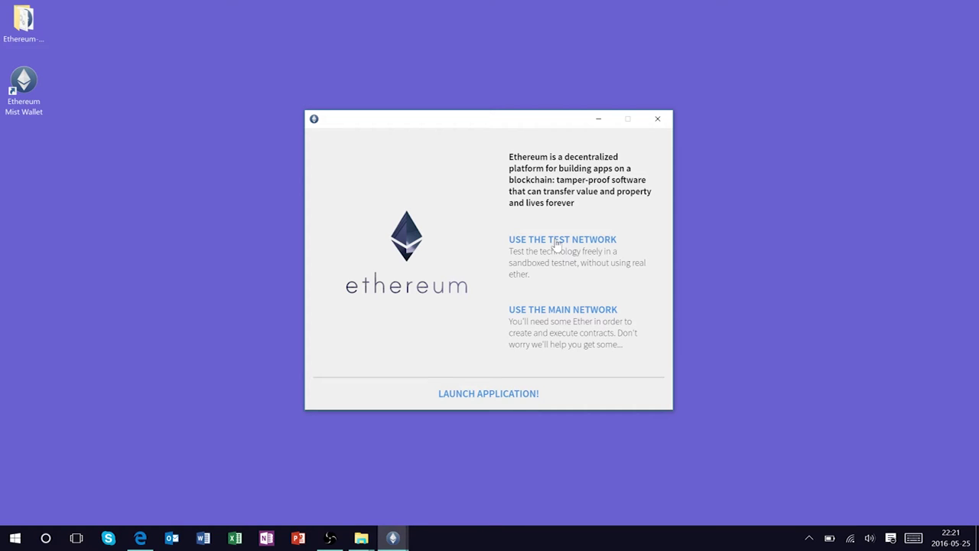
- Choose the test network and protect the new account by entering and repeating the account password
left_click(596, 243)
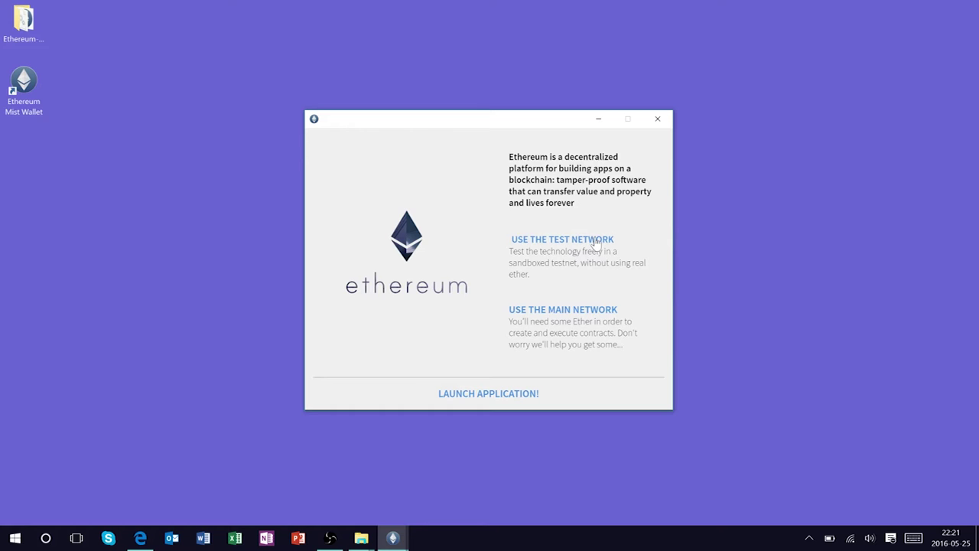
type("••••")
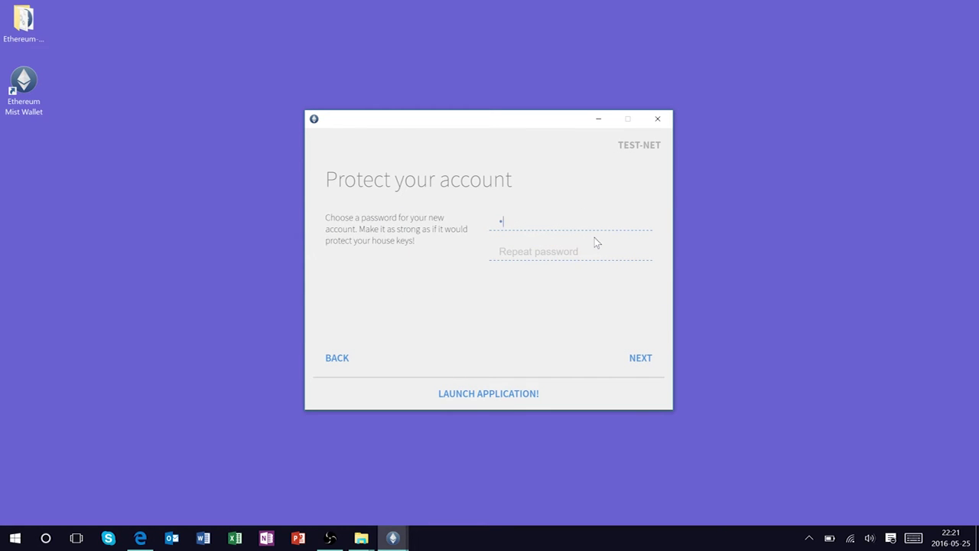
key("Tab")
type("••••")
left_click_drag(517, 254, 498, 252)
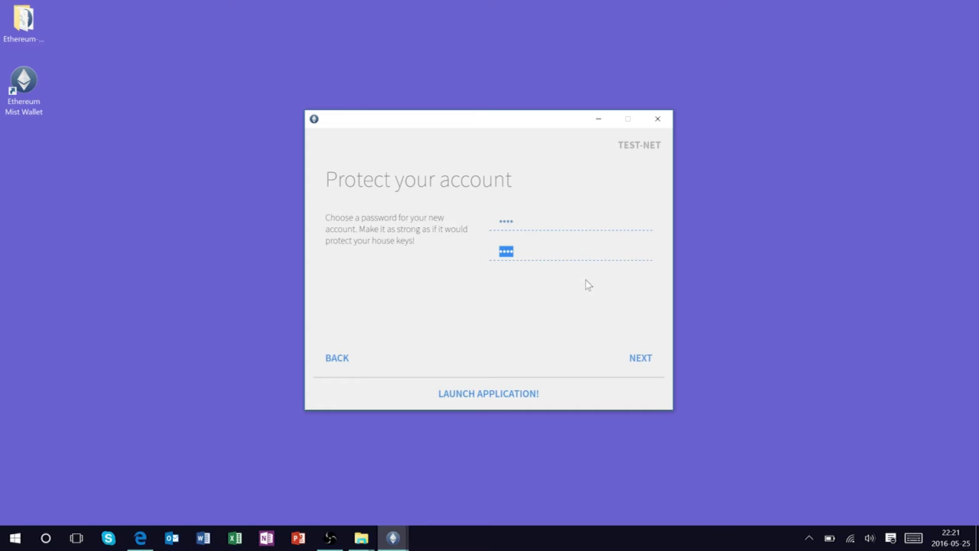
left_click(612, 309)
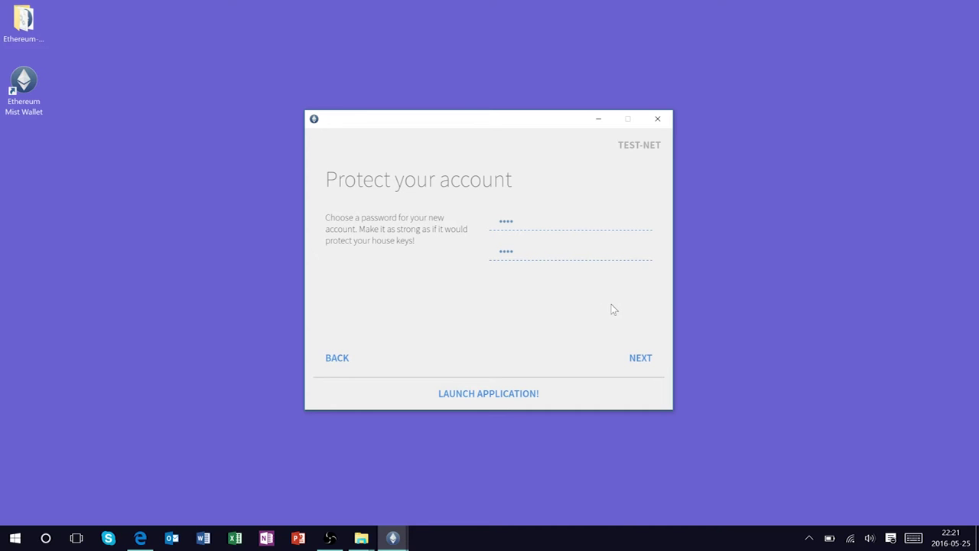
left_click(639, 361)
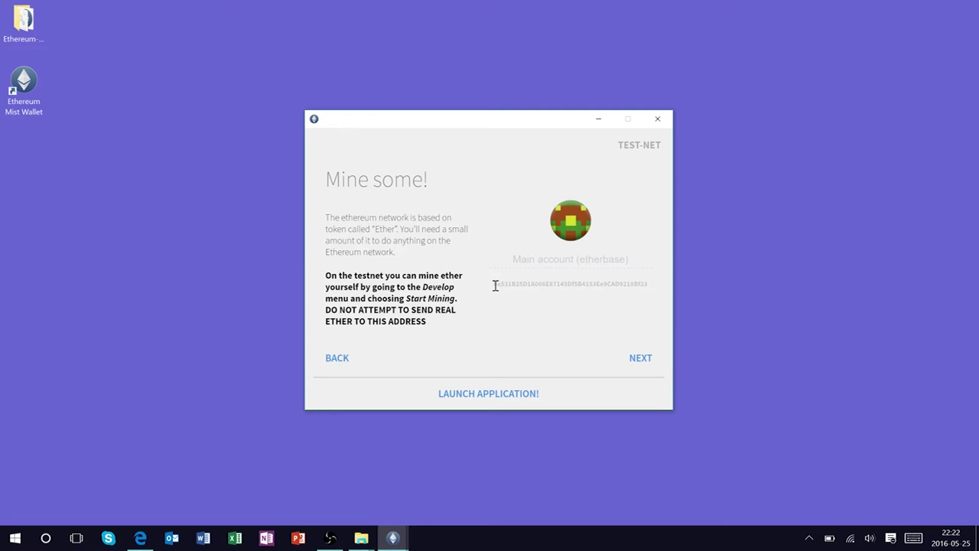
- Highlight the main account's address and etherbase label, and continue to the wallet setup's reading suggestions
left_click_drag(569, 288, 644, 289)
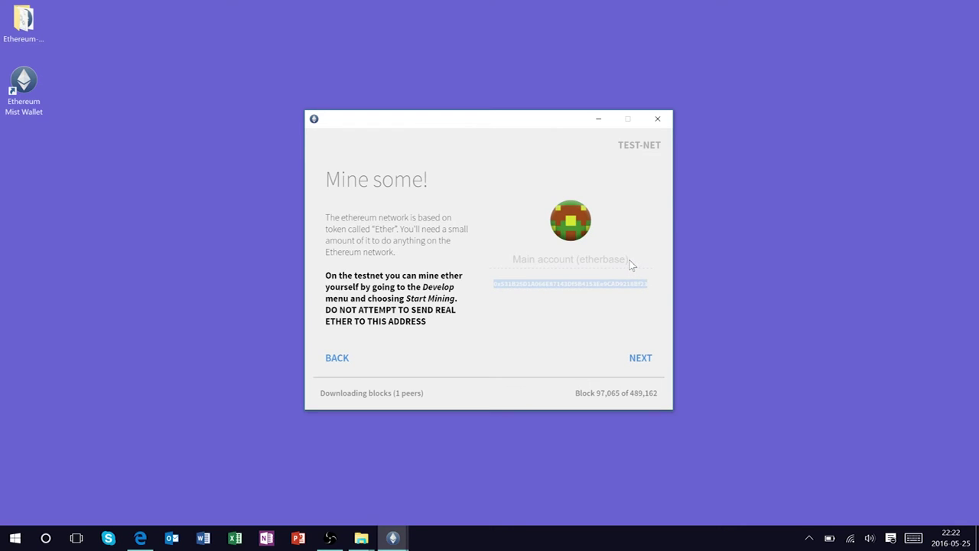
left_click_drag(632, 264, 577, 262)
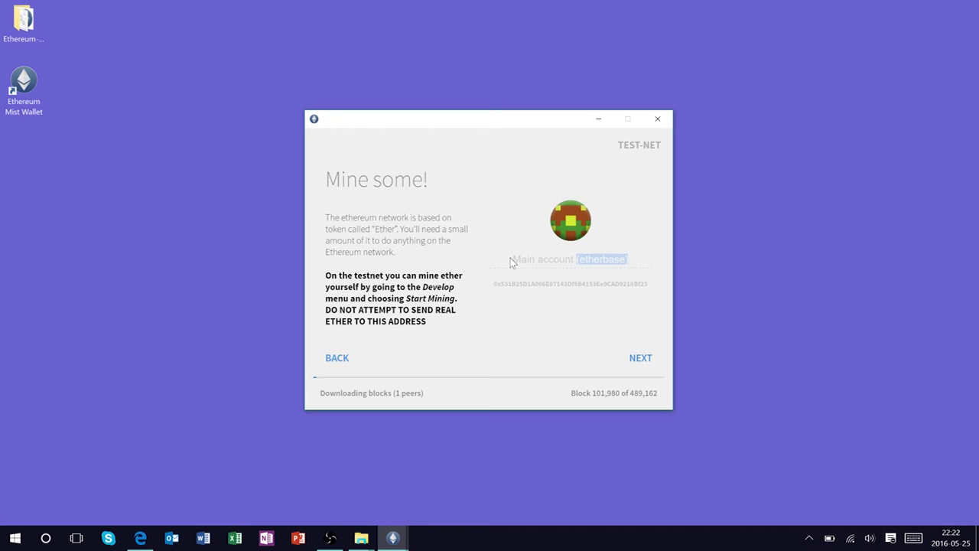
left_click(324, 396)
left_click(643, 362)
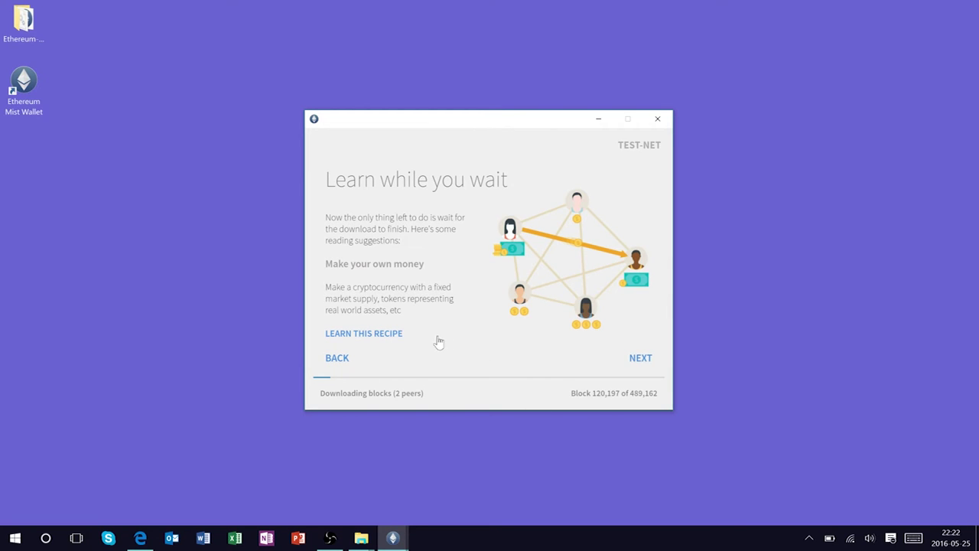
- Launch the wallet application from the completed test-network setup and maximize its window
left_click(375, 342)
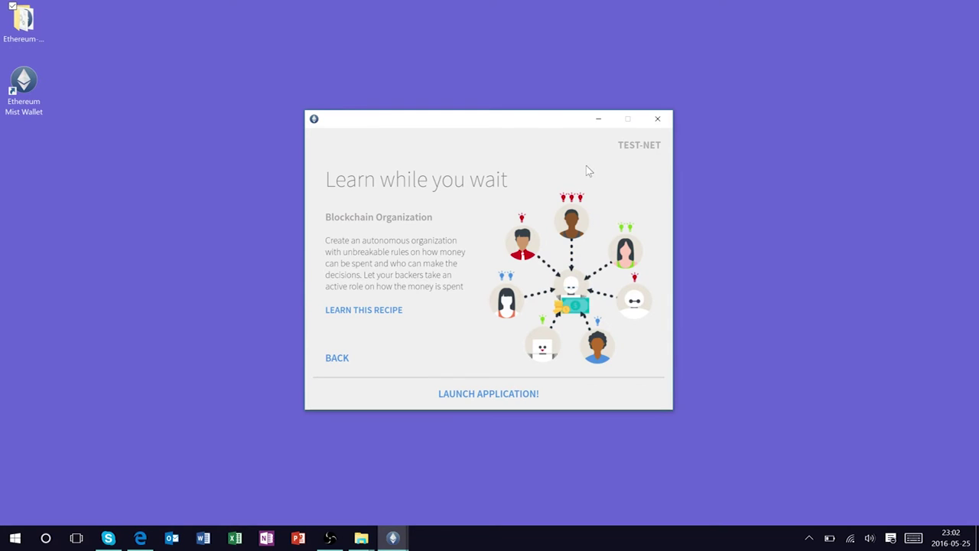
left_click(505, 395)
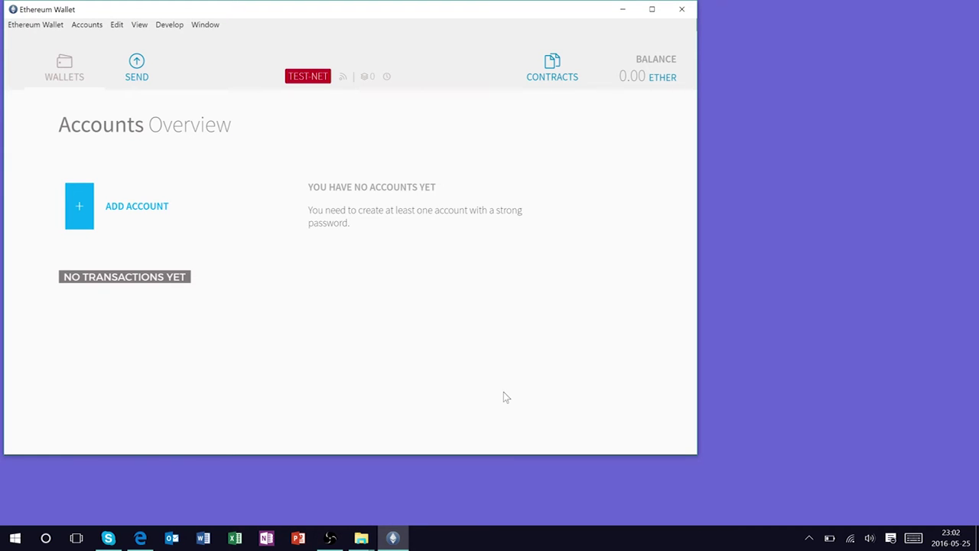
left_click(651, 10)
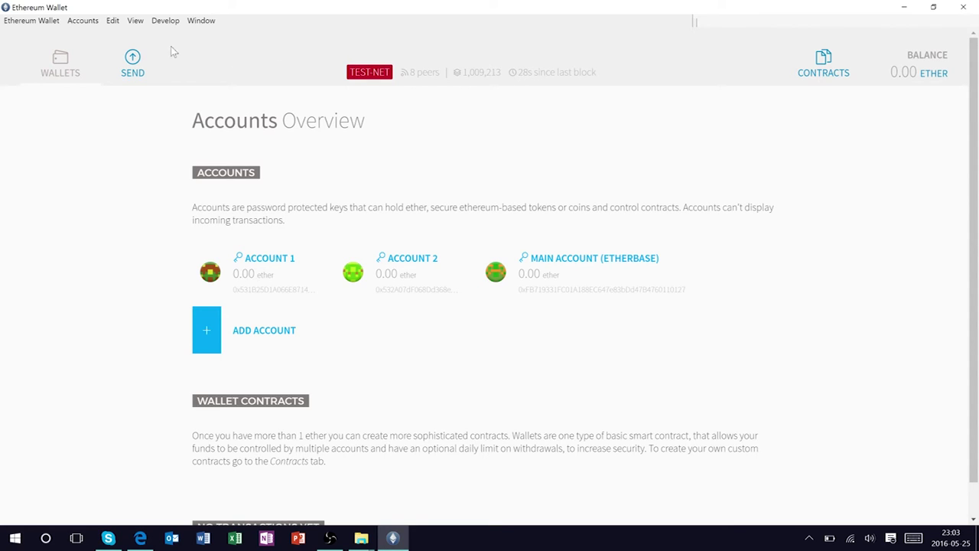
- Start mining on the test network to earn ether for the main account
left_click(166, 22)
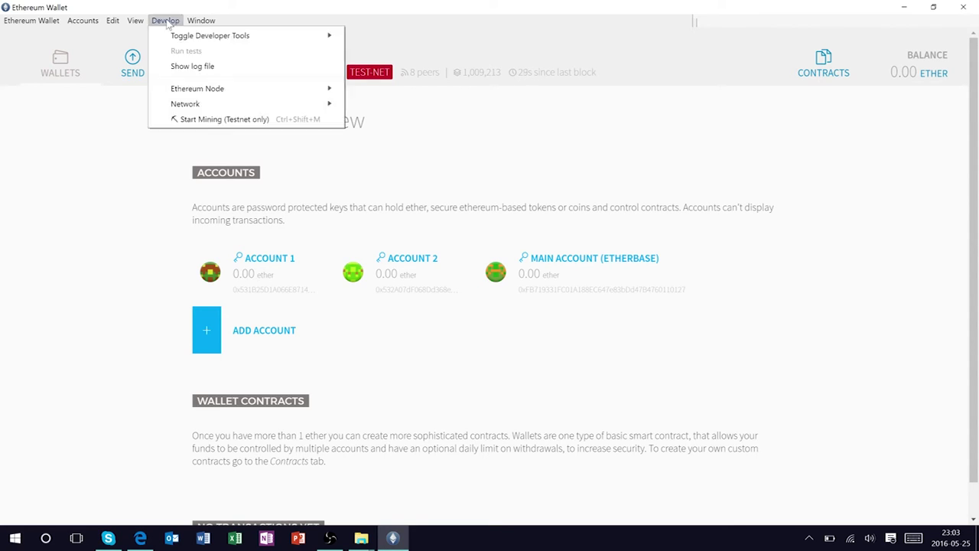
left_click(283, 122)
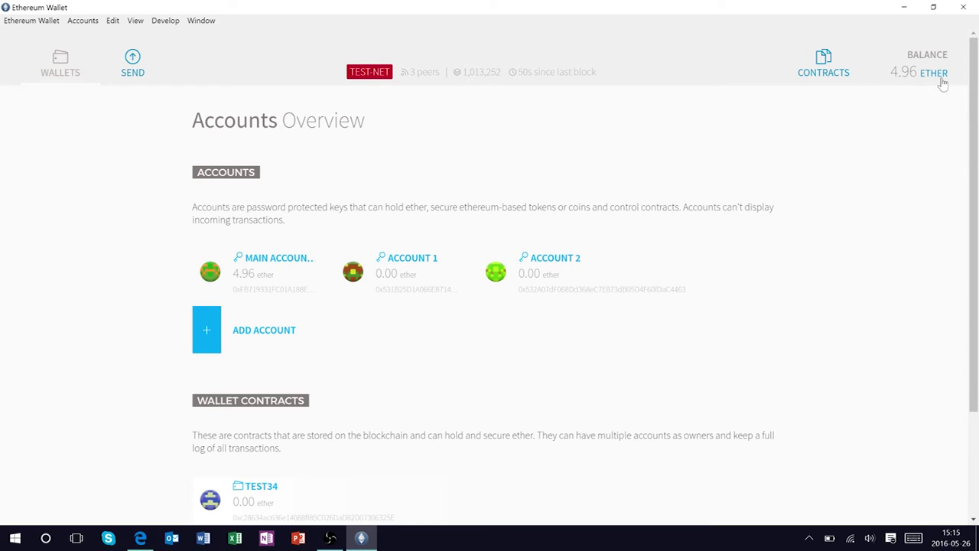
left_click_drag(951, 83, 918, 136)
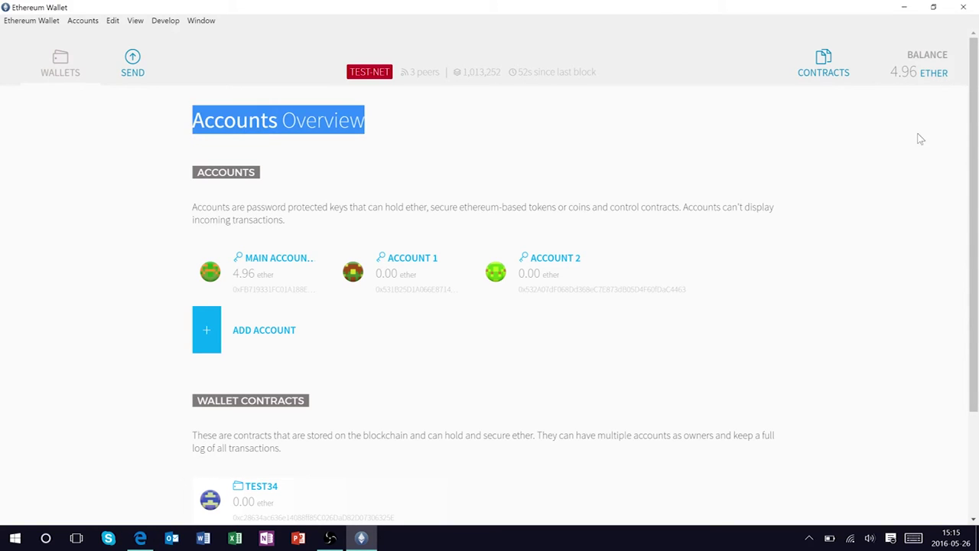
left_click(920, 138)
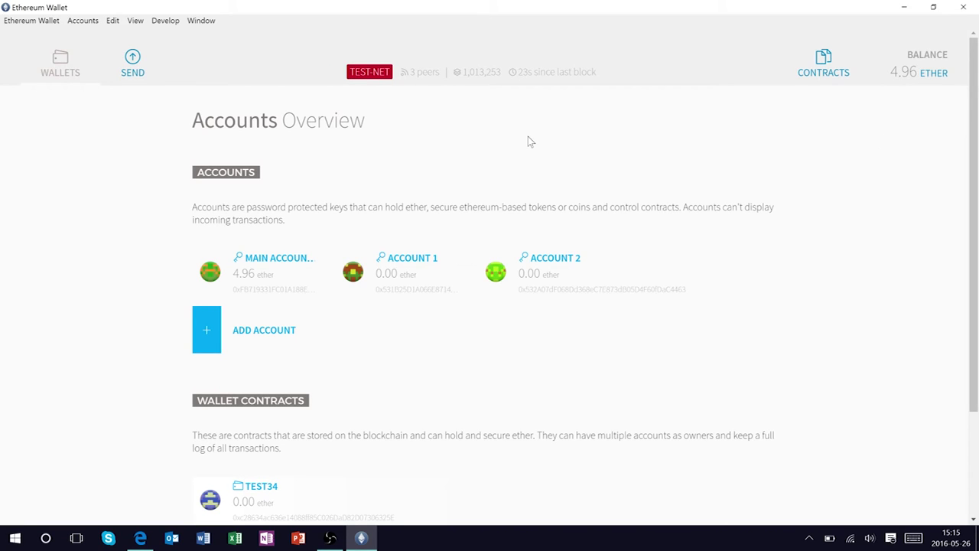
- Begin deploying a new contract from the main account and choose to send everything as its amount
left_click(820, 76)
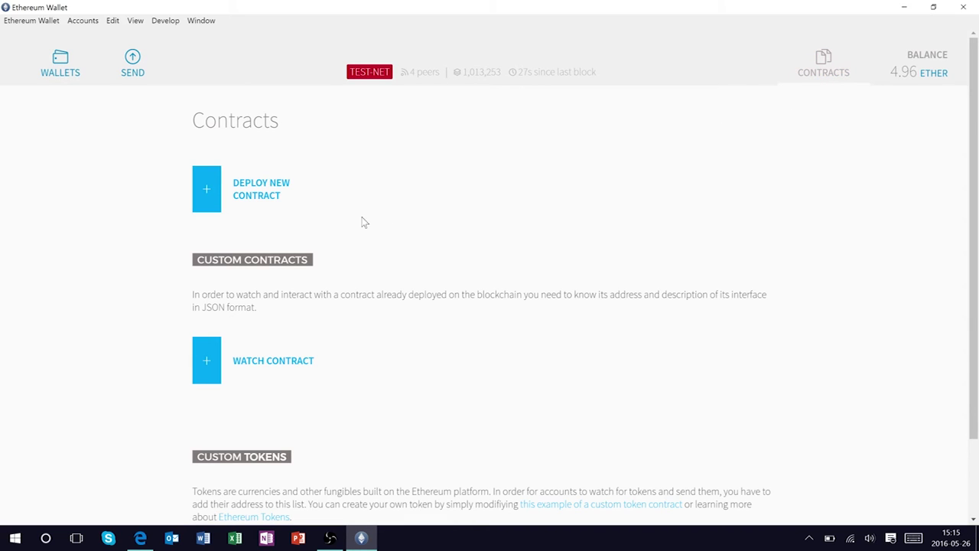
left_click(254, 200)
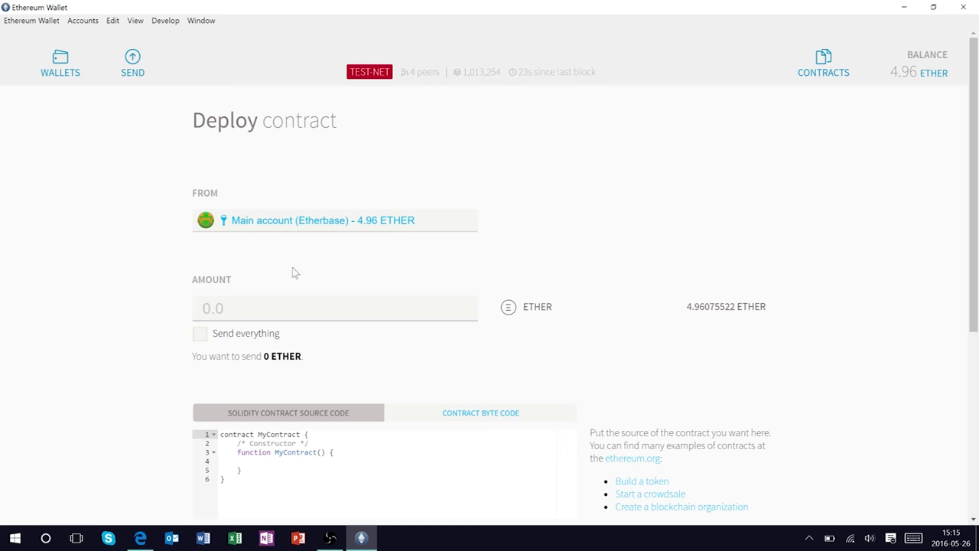
left_click(202, 336)
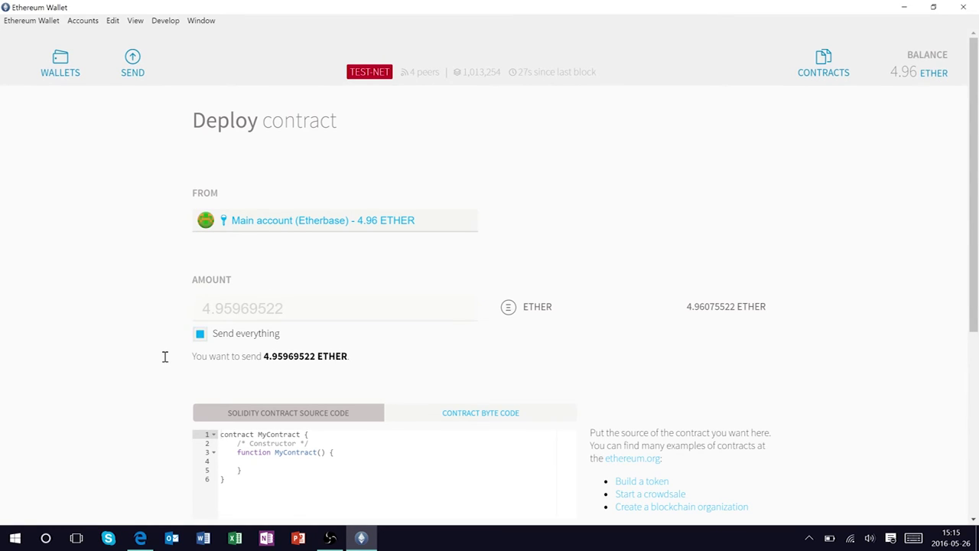
- Delete the whole default MyContract template from the Solidity contract source code
scroll(163, 359, "down", 1)
scroll(163, 359, "down", 4)
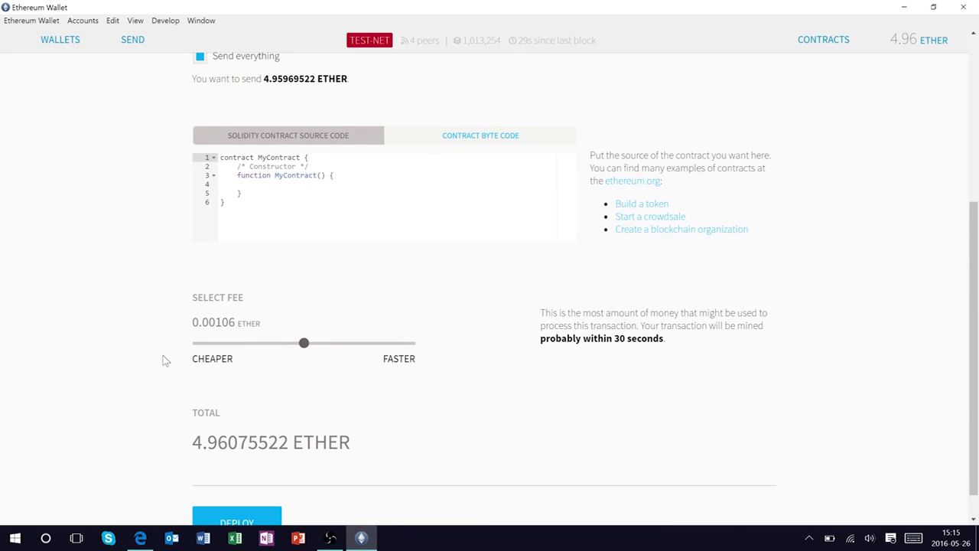
left_click(222, 158)
key("shift+Down")
key("shift+Down")
key("shift+Down")
key("shift+Down")
key("shift+Down")
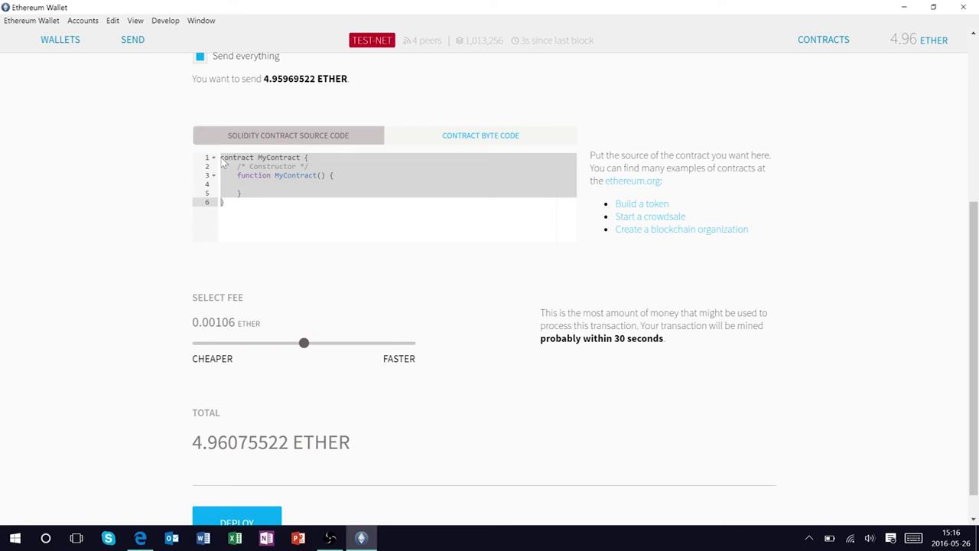
key("shift+End")
key("Delete")
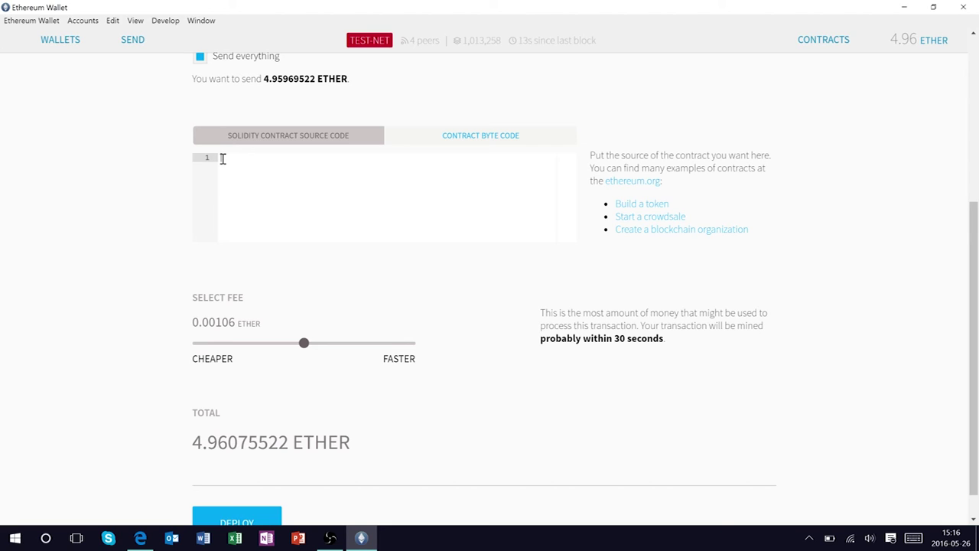
- Write a Solidity contract named Mist that declares the variable "string public application;"
type("contract")
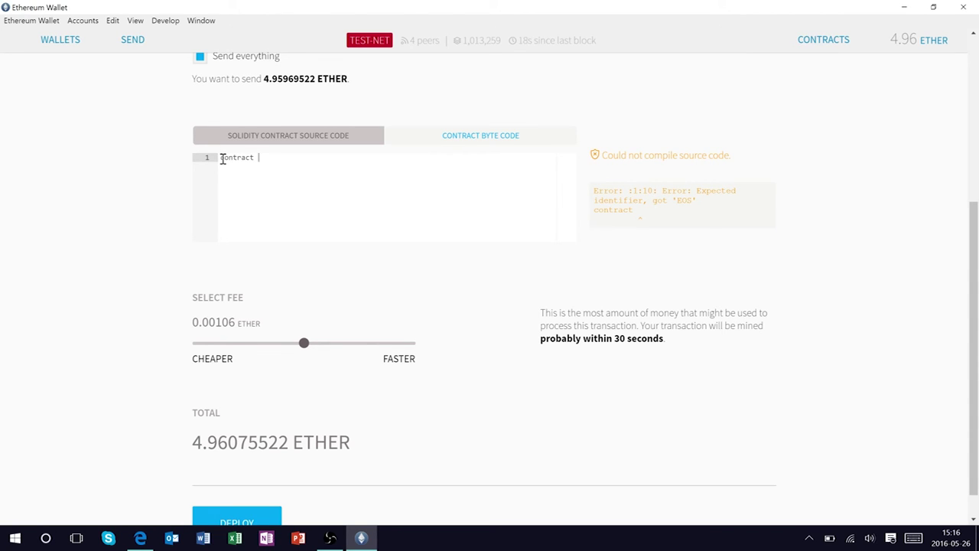
type(" Mist{")
key("Return")
key("Return")
type("str")
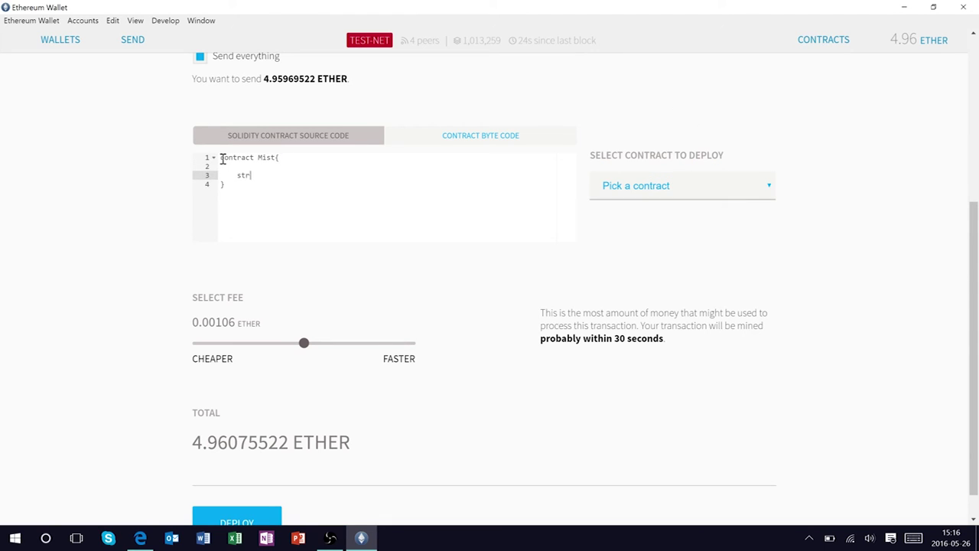
type("ing public application;")
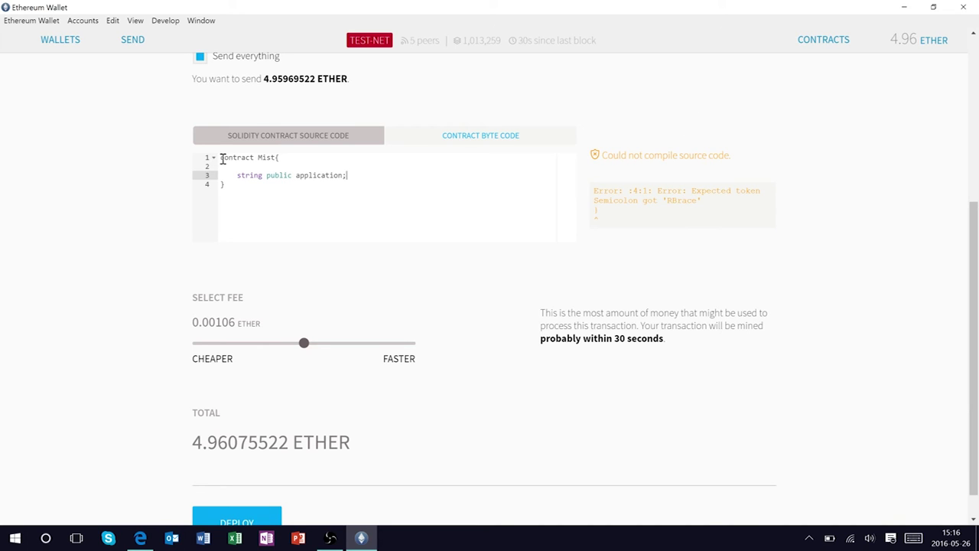
key("Return")
key("Return")
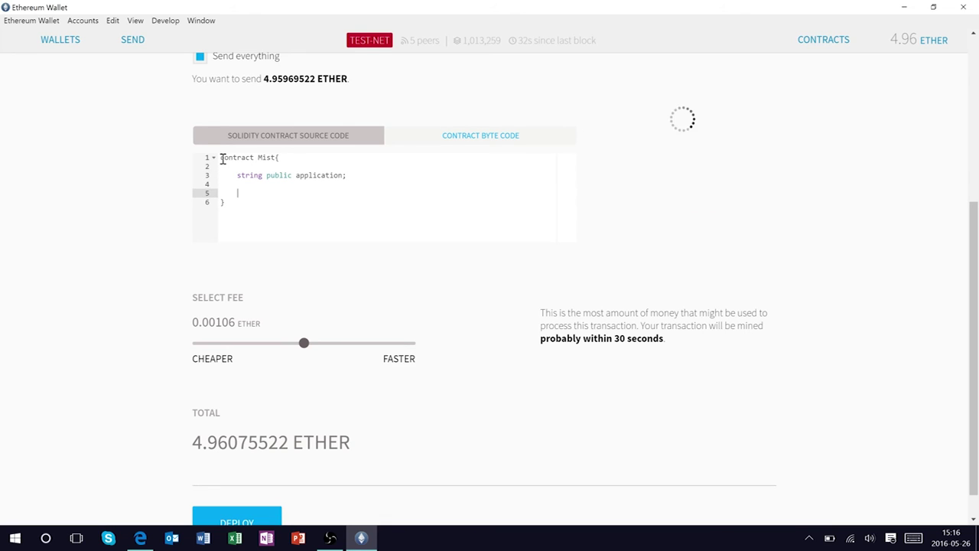
- Add the constructor "function Mist(string _type)" to the contract, with the body "application = _type;"
type("function Mist")
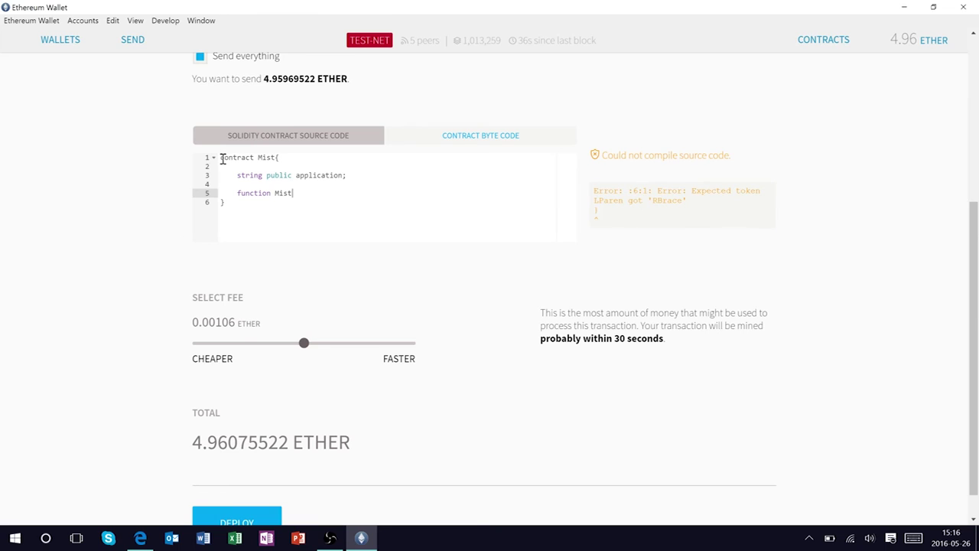
type("(string _type){")
key("Return")
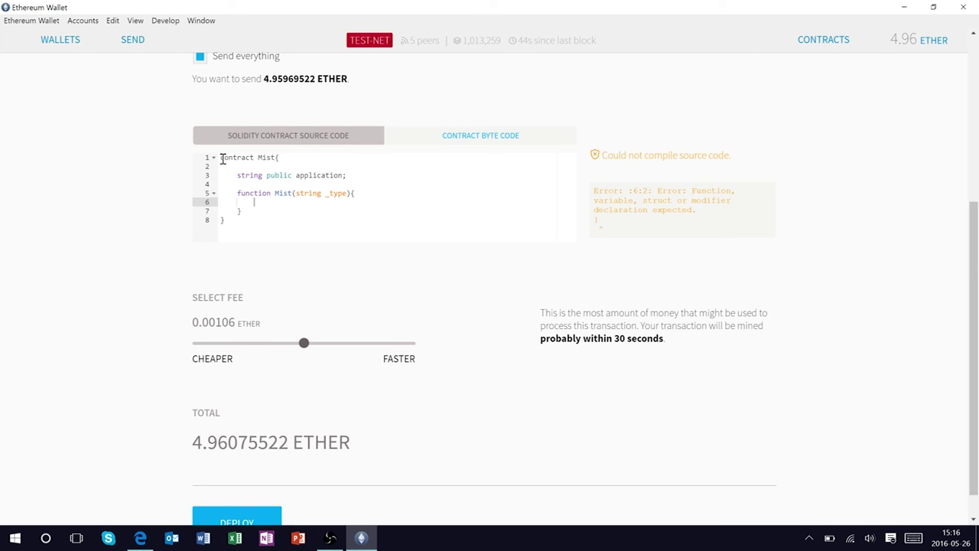
key("Return")
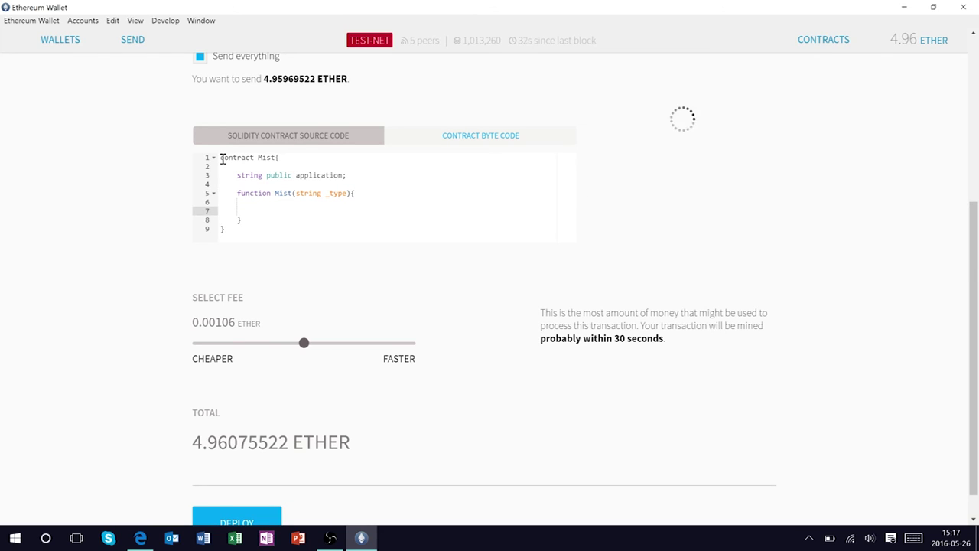
type("application = _t")
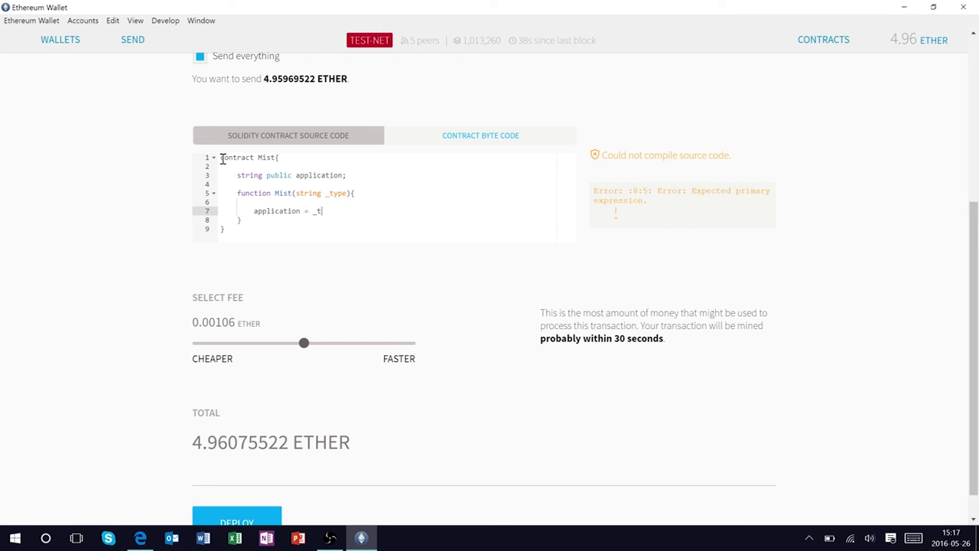
type("ype;")
key("Return")
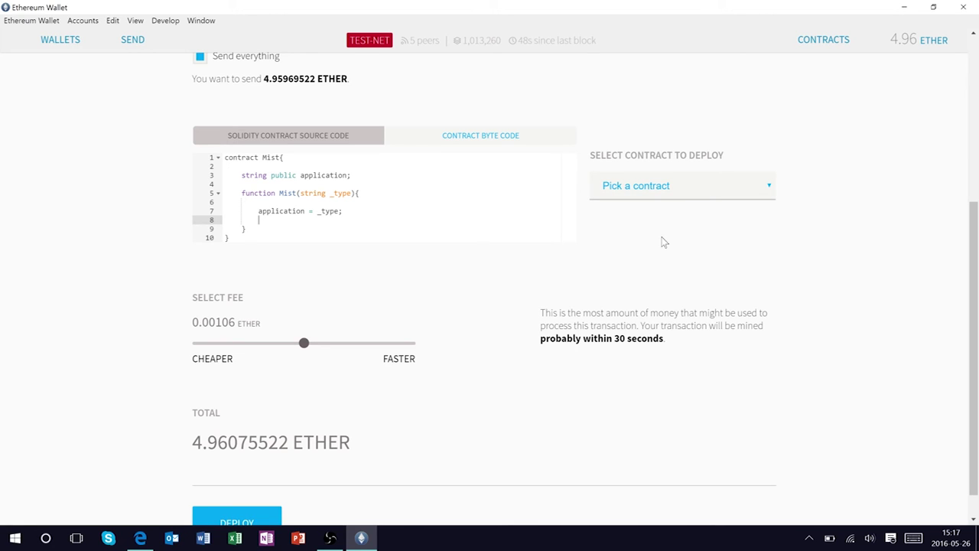
- Select Mist as the contract to deploy and set its _type constructor parameter to "Wallet"
left_click(768, 194)
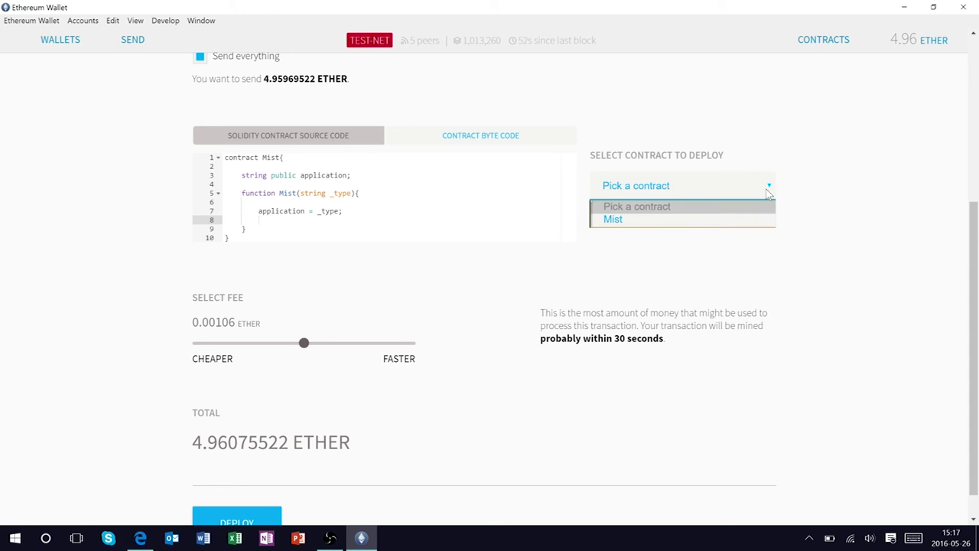
left_click(613, 221)
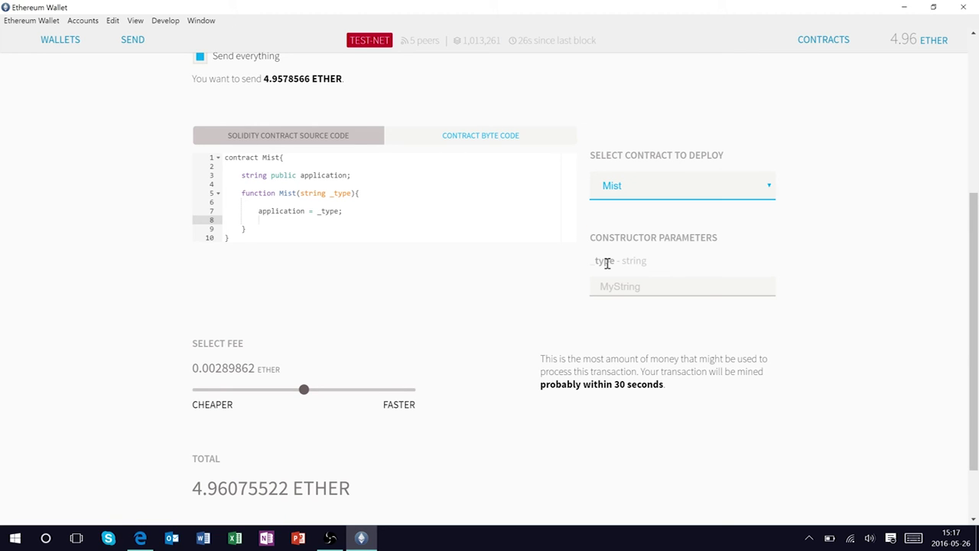
left_click(645, 287)
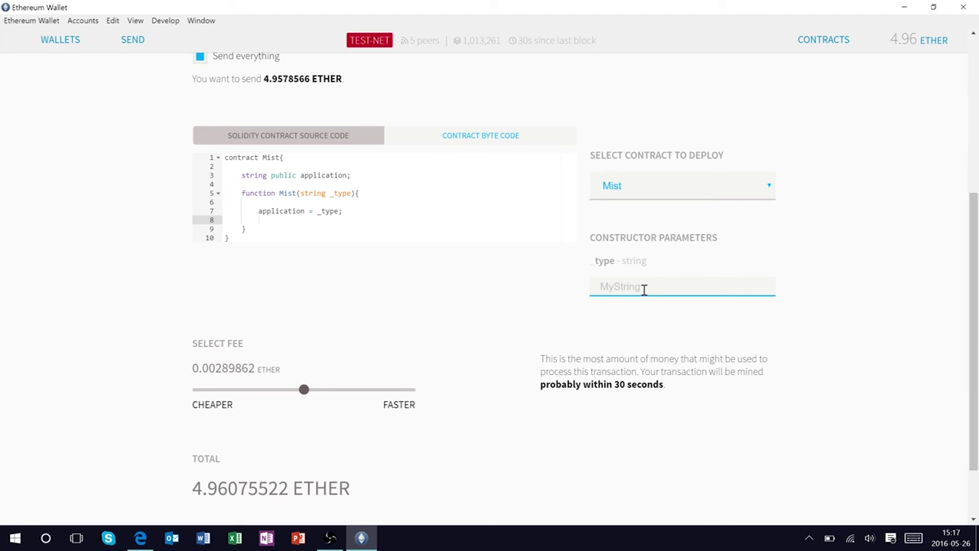
type("Wallet")
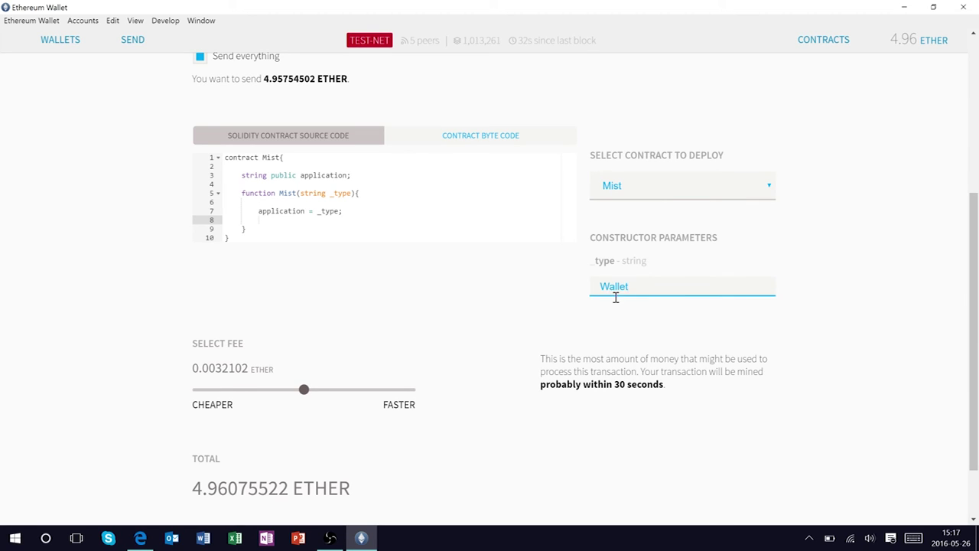
left_click(533, 330)
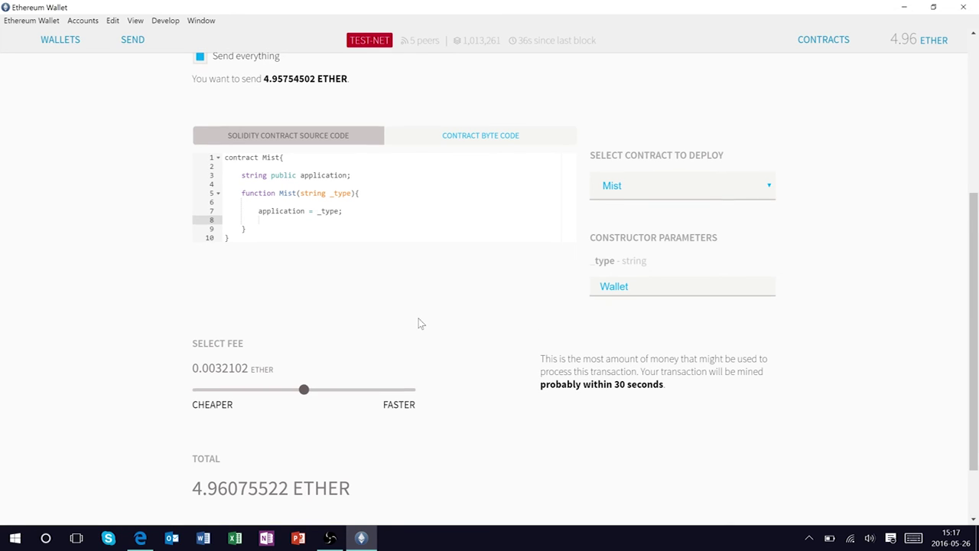
- Raise the transaction fee toward faster processing, to 0.0042727762 ether
scroll(420, 324, "down", 2)
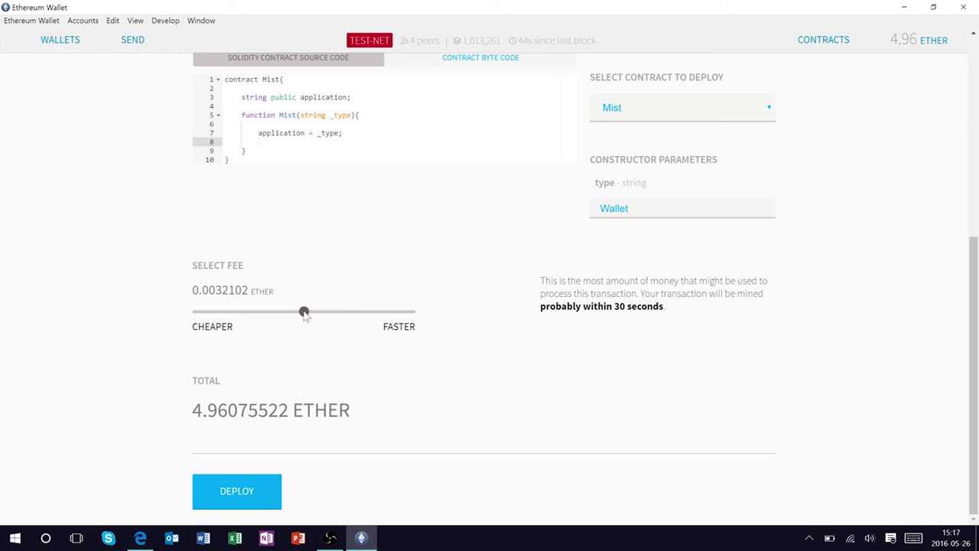
left_click_drag(304, 314, 364, 320)
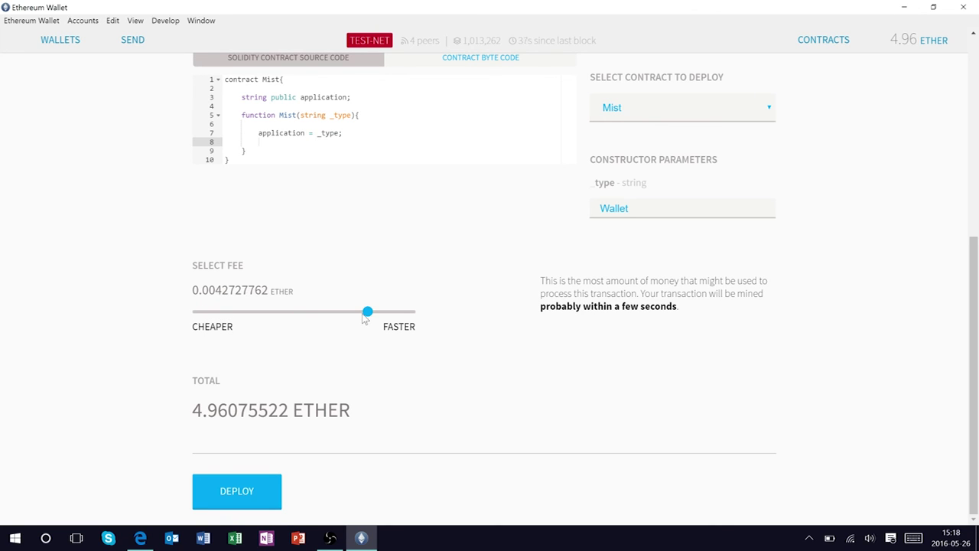
left_click(339, 345)
- Deploy the Mist contract, authorize the transaction with the account password, and view it among the latest transactions
left_click(246, 490)
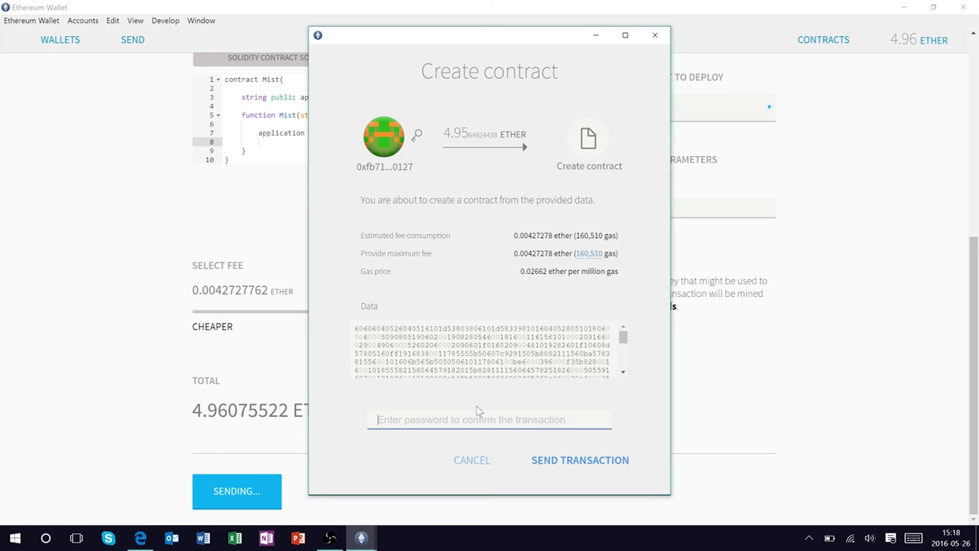
type("••••")
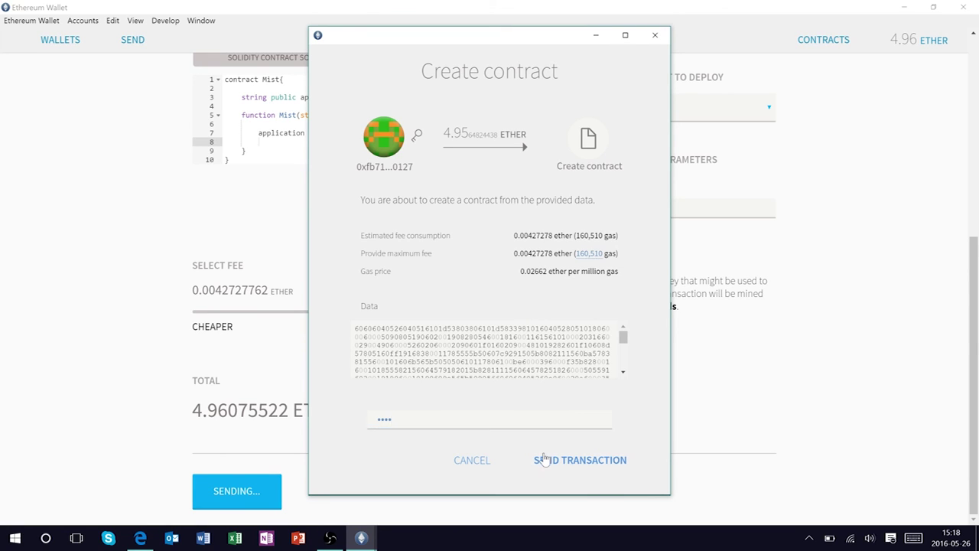
left_click(544, 459)
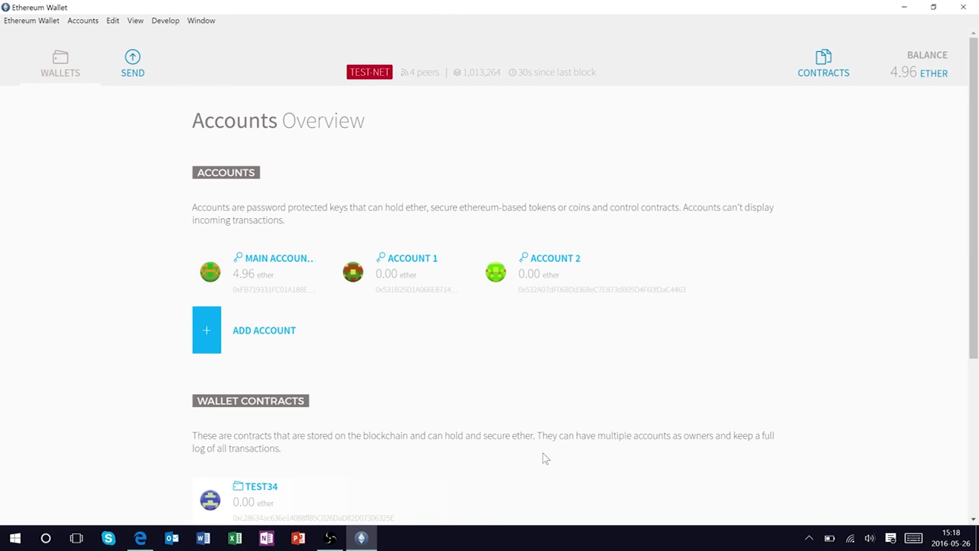
scroll(448, 396, "down", 3)
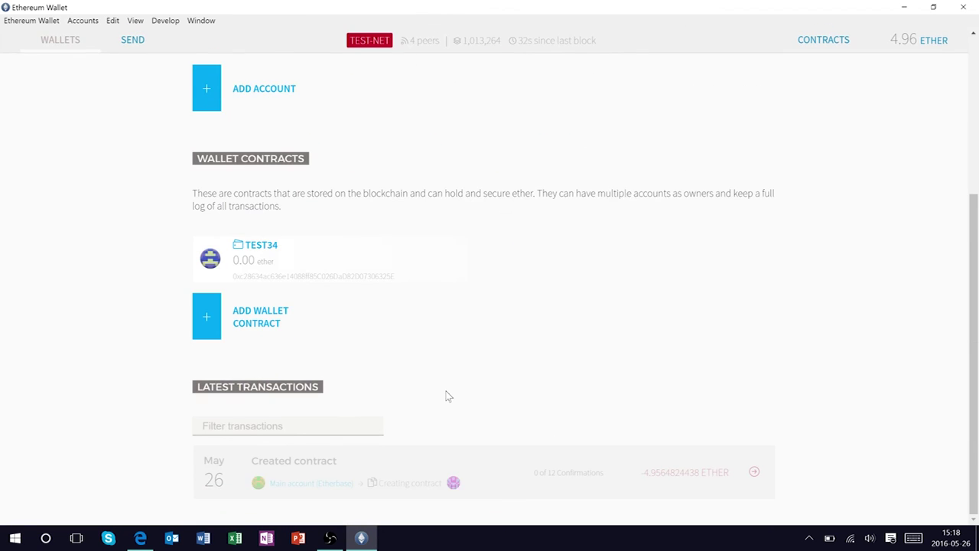